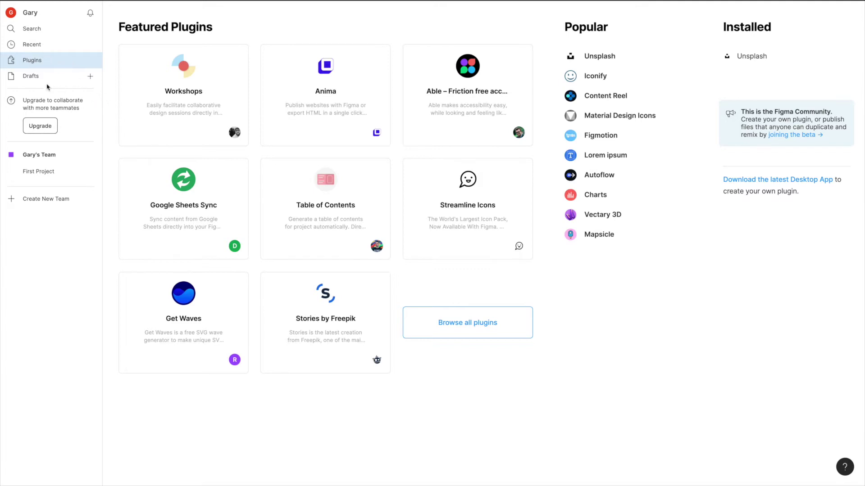
- Show the full list of available plugins and start searching it for Content Reel
click(40, 60)
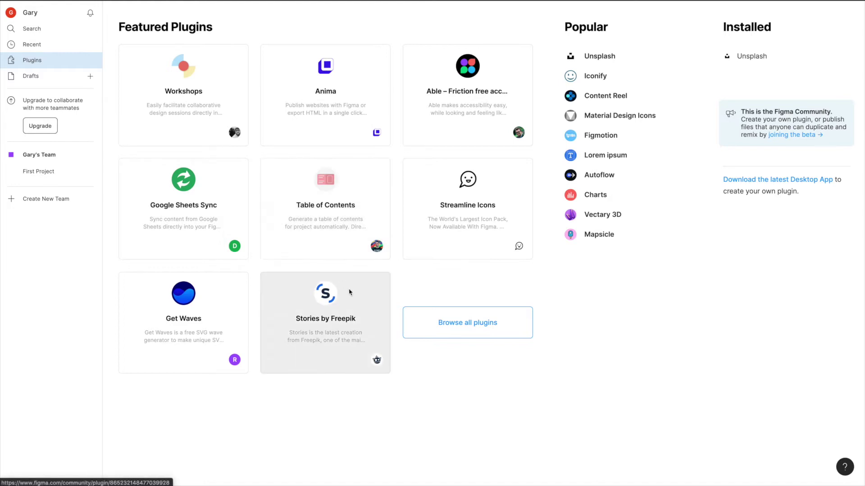
click(466, 331)
click(641, 25)
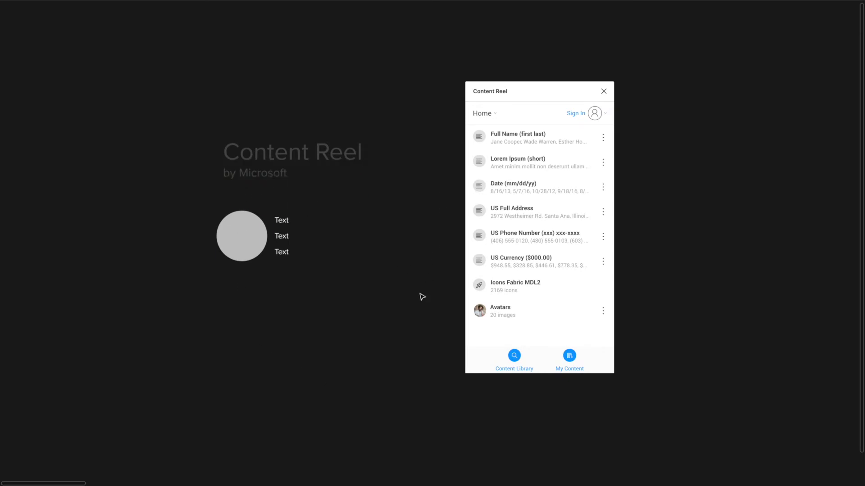
right_click(354, 303)
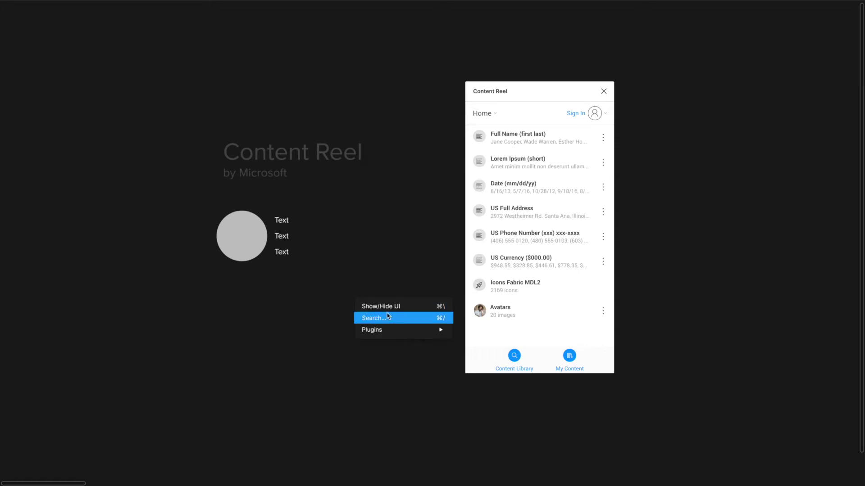
mouse_move(395, 331)
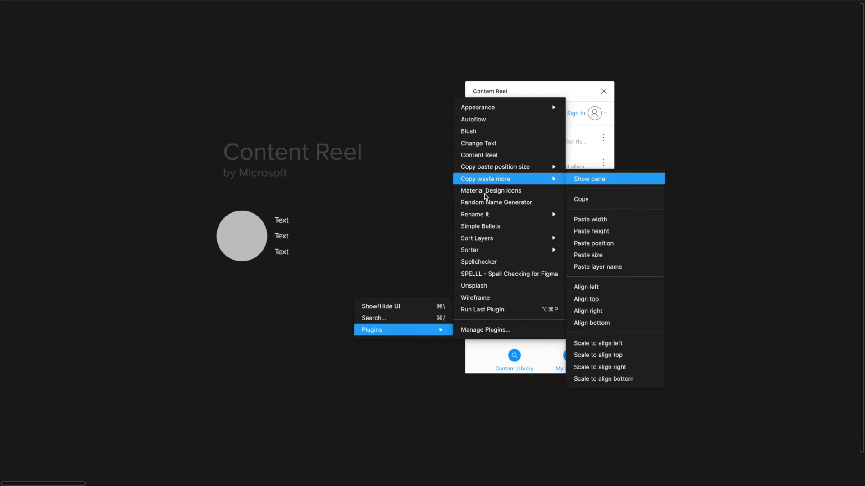
right_click(330, 337)
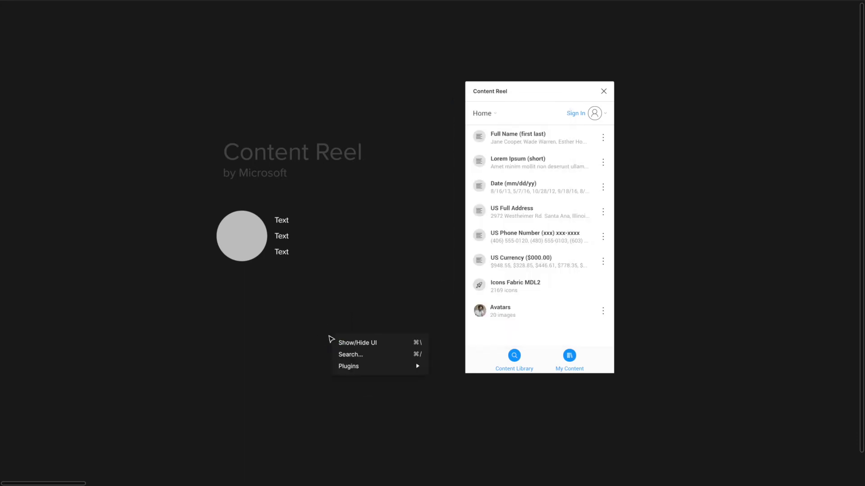
click(324, 411)
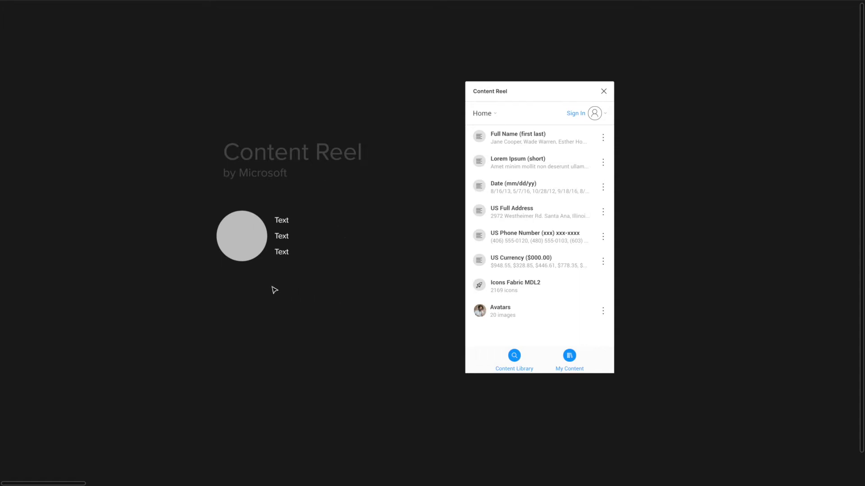
click(280, 221)
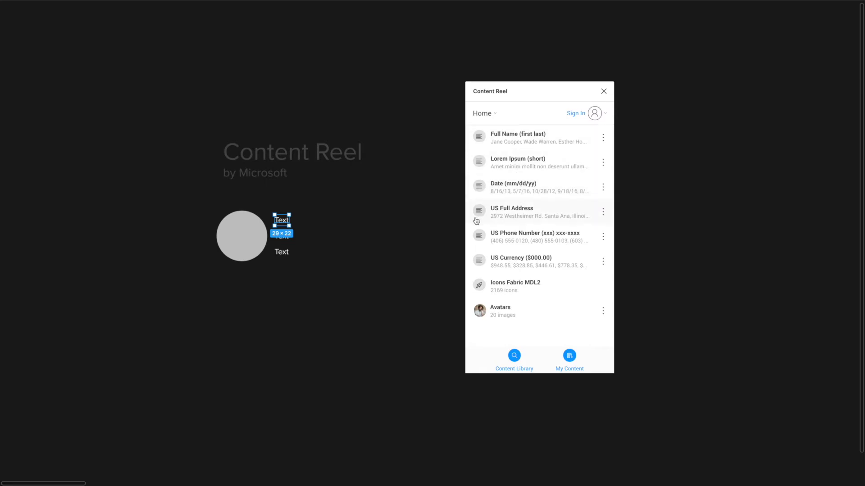
click(303, 284)
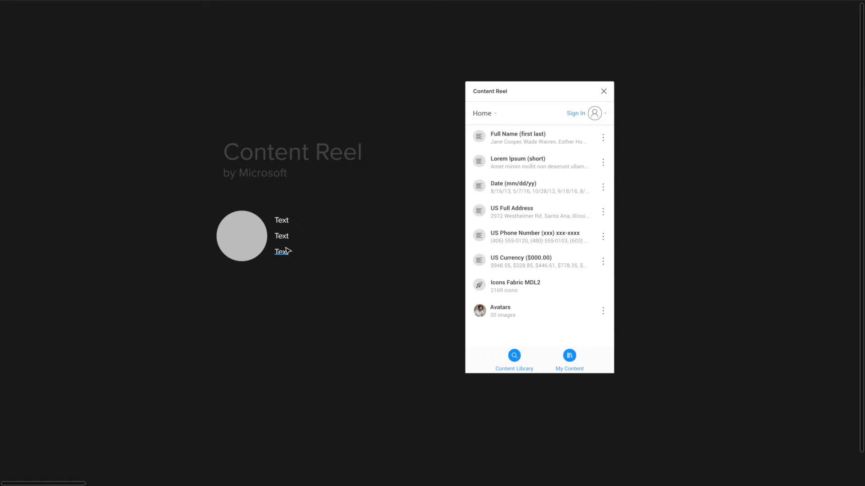
click(239, 242)
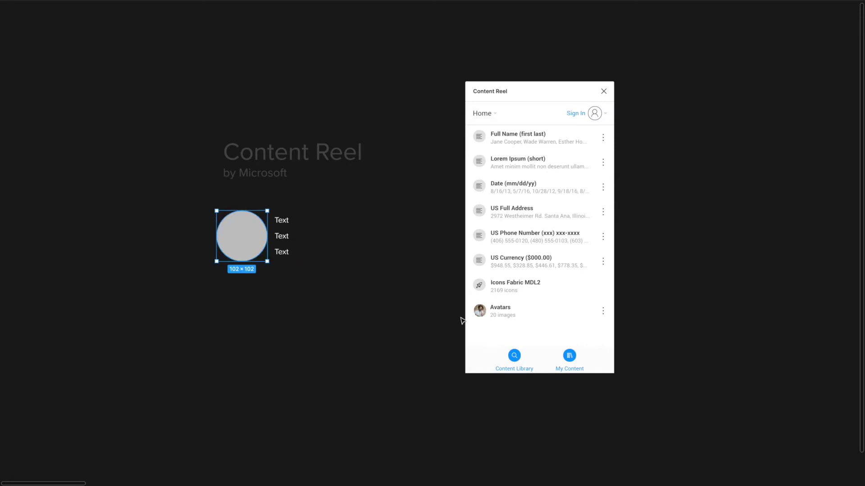
click(476, 313)
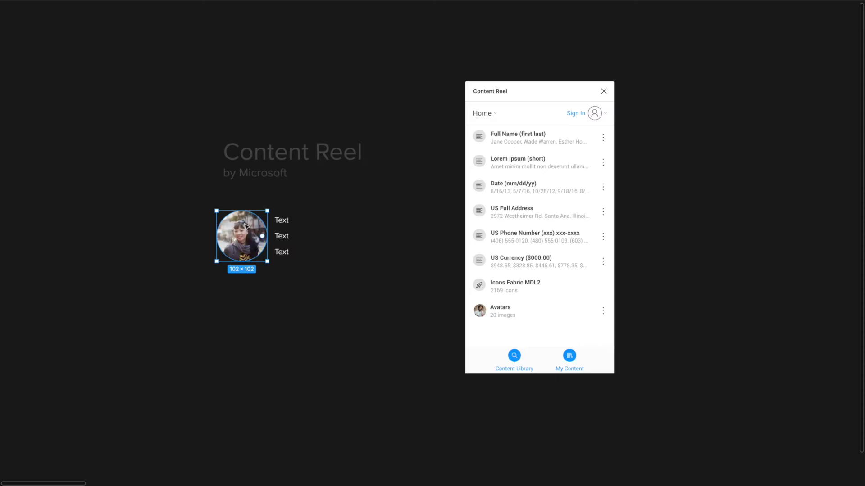
click(181, 257)
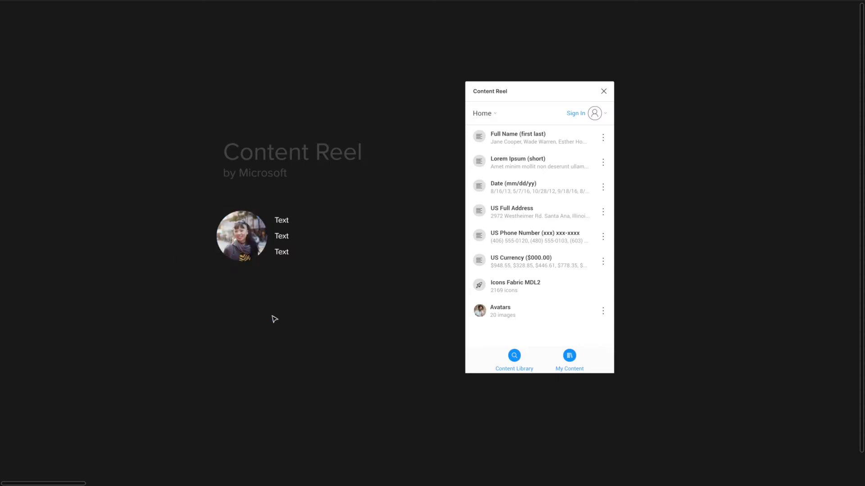
key(ctrl+z)
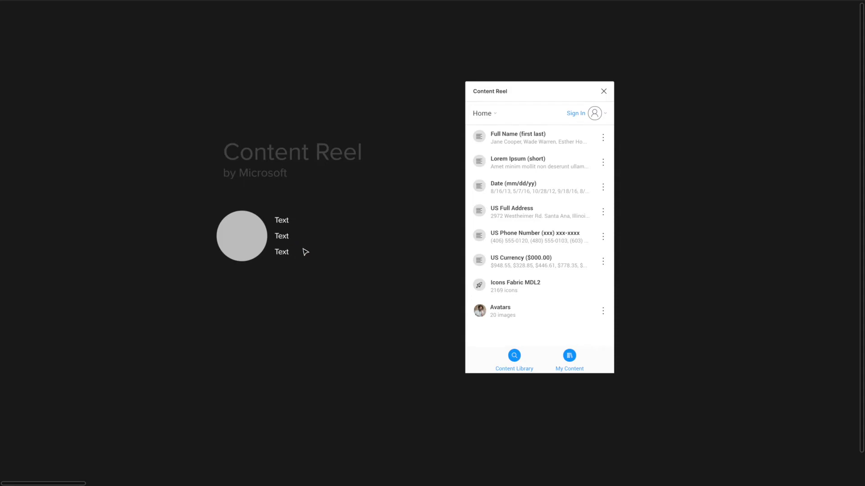
- Fill the top Text placeholder with a sample full name, cycling through several random names
click(287, 223)
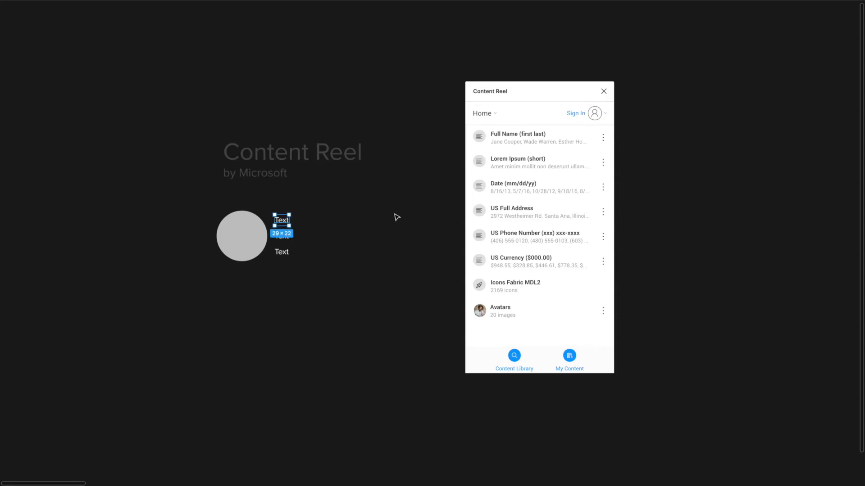
click(509, 139)
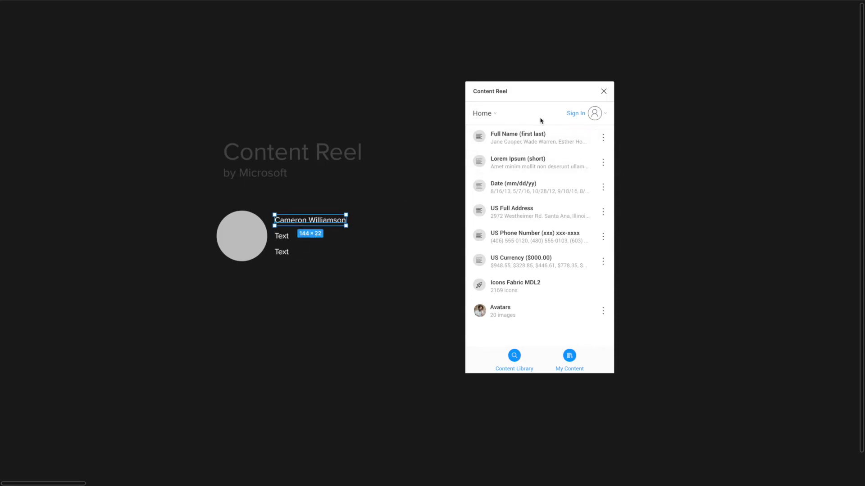
click(504, 141)
click(488, 141)
click(486, 140)
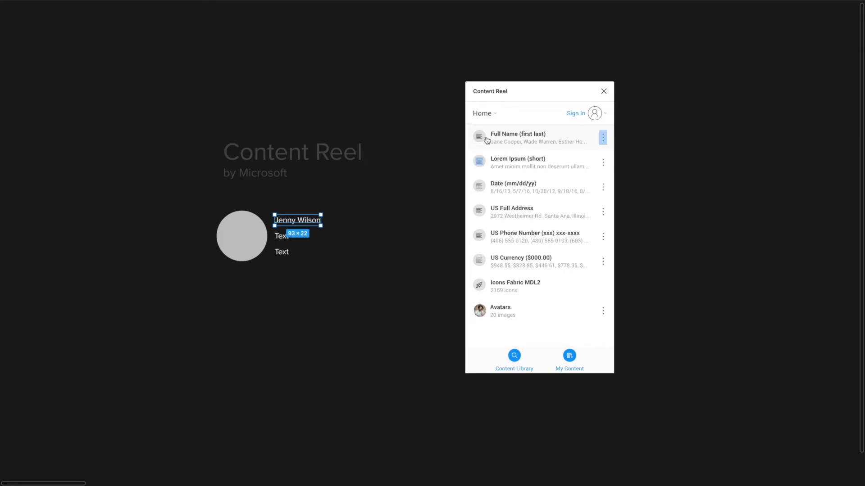
click(486, 140)
- Fill the middle and bottom placeholders with a US phone number and US address, and select the avatar circle
click(282, 238)
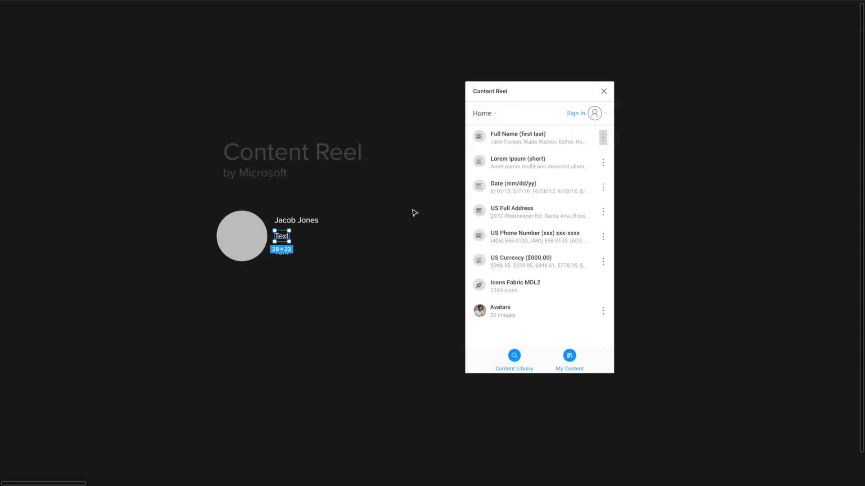
click(479, 238)
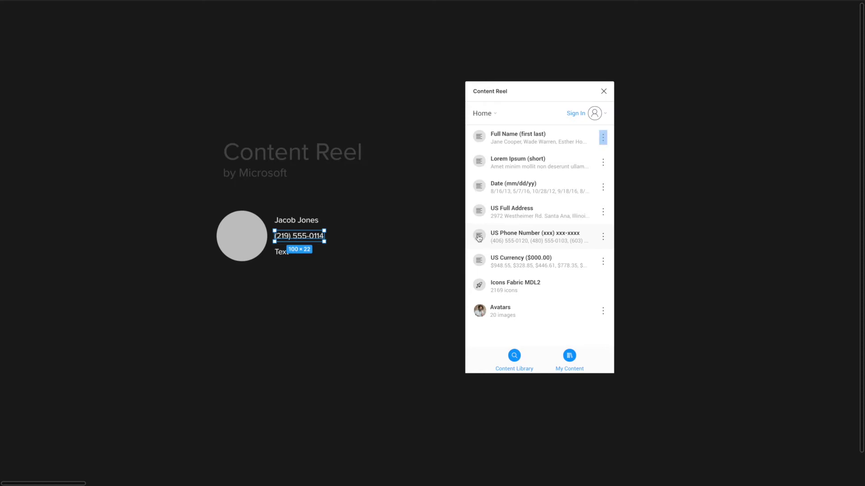
click(279, 254)
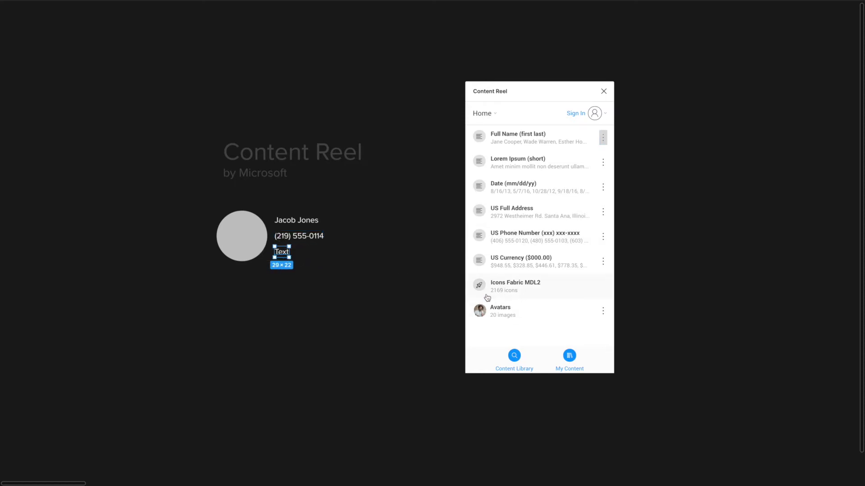
click(484, 210)
click(375, 287)
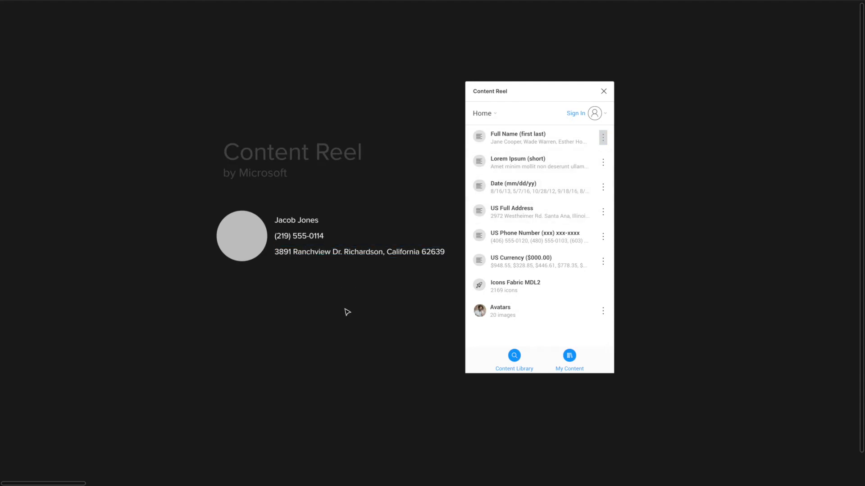
click(260, 256)
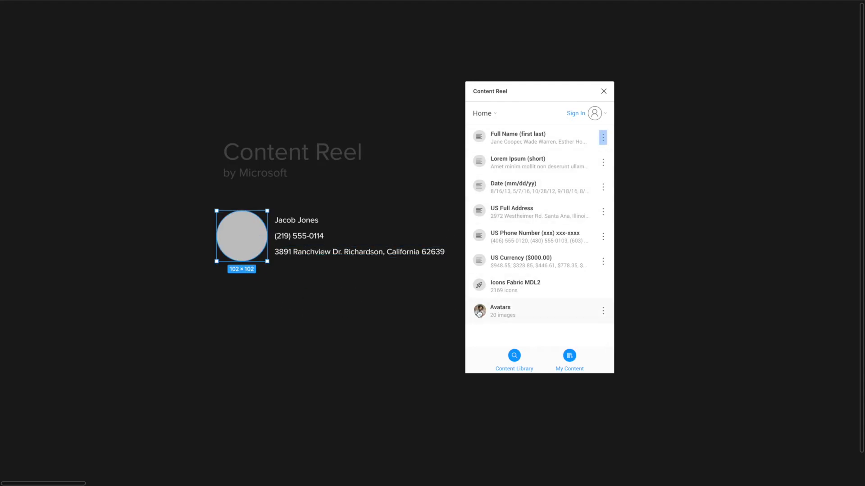
click(358, 303)
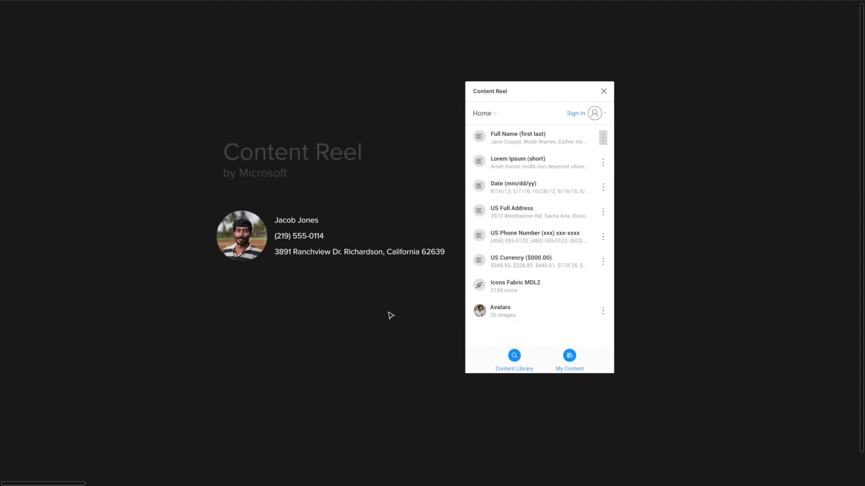
- Duplicate the contact card into a column of five cards
drag(389, 300, 320, 216)
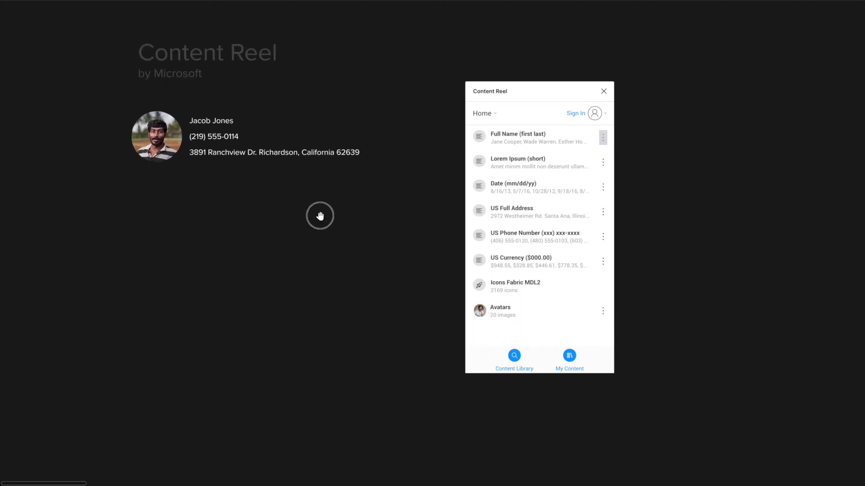
drag(370, 229, 164, 193)
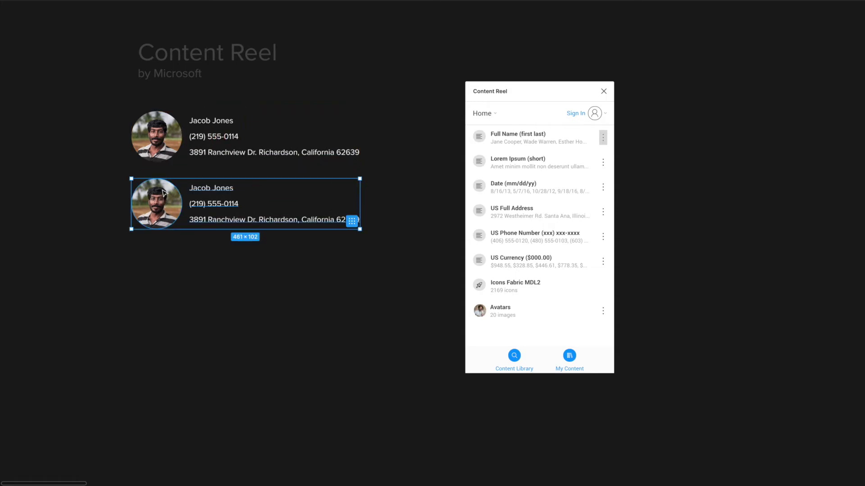
key(ctrl+d)
key(ctrl+d)
key(ctrl+d)
click(85, 215)
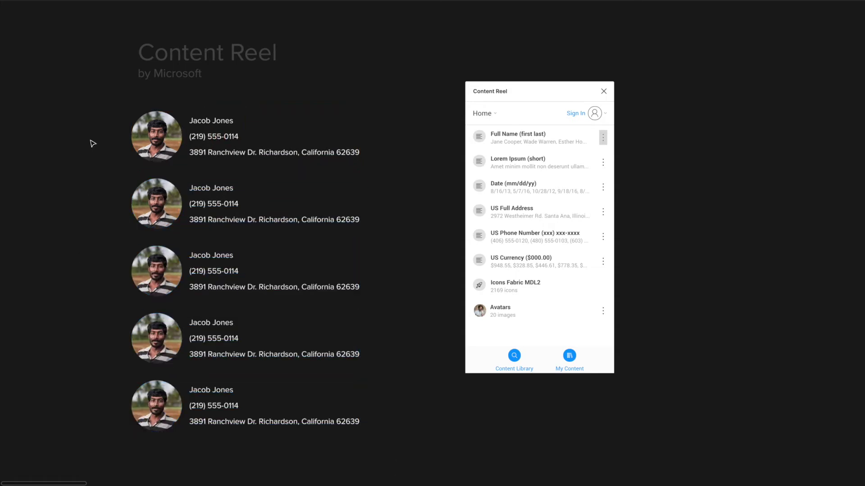
- Fill all five avatar circles with different people's photos
drag(87, 109, 182, 435)
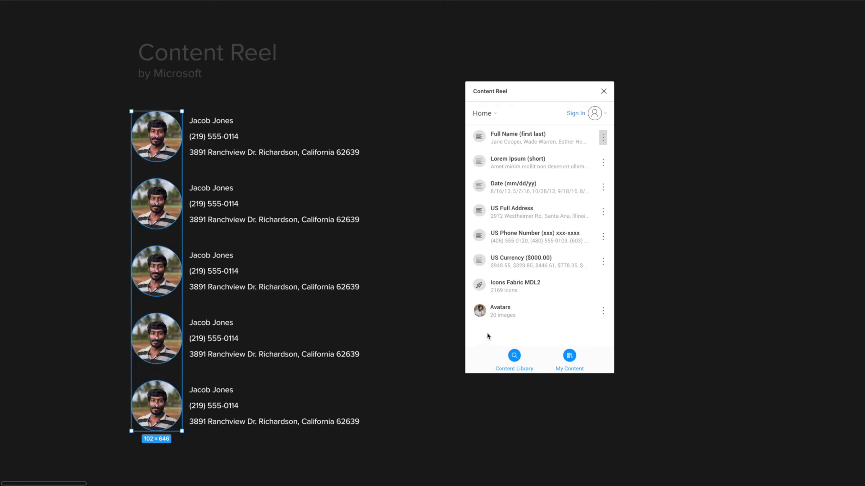
click(488, 312)
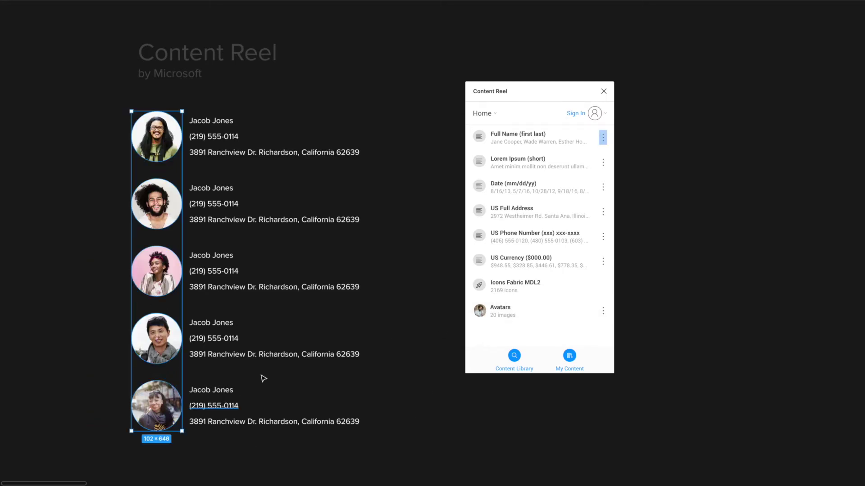
click(351, 415)
- Select all five name layers and fill them with random full names
click(218, 125)
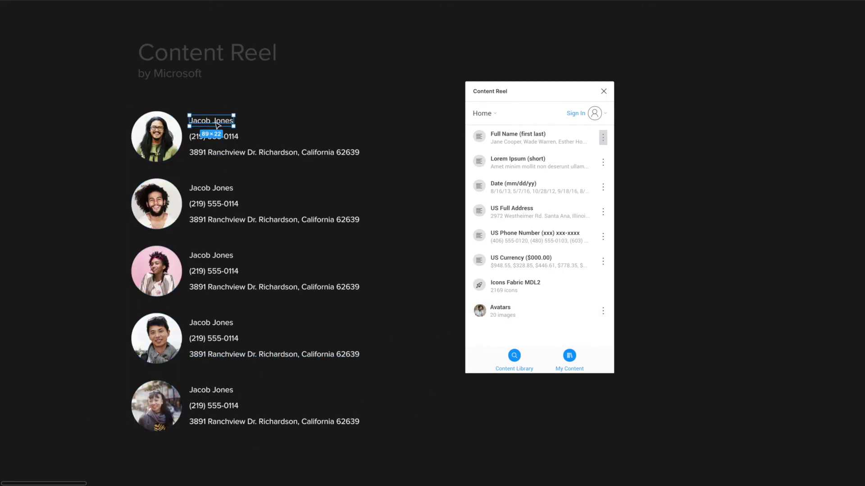
shift+click(217, 189)
shift+click(218, 256)
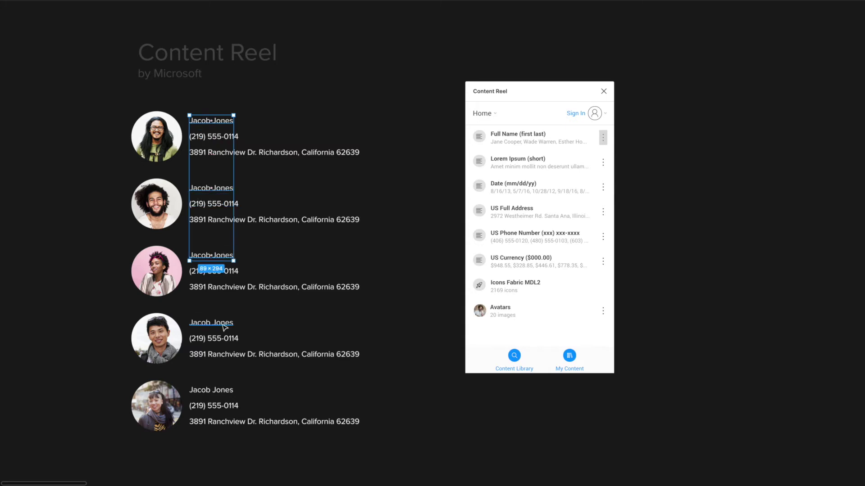
shift+click(224, 325)
shift+click(224, 391)
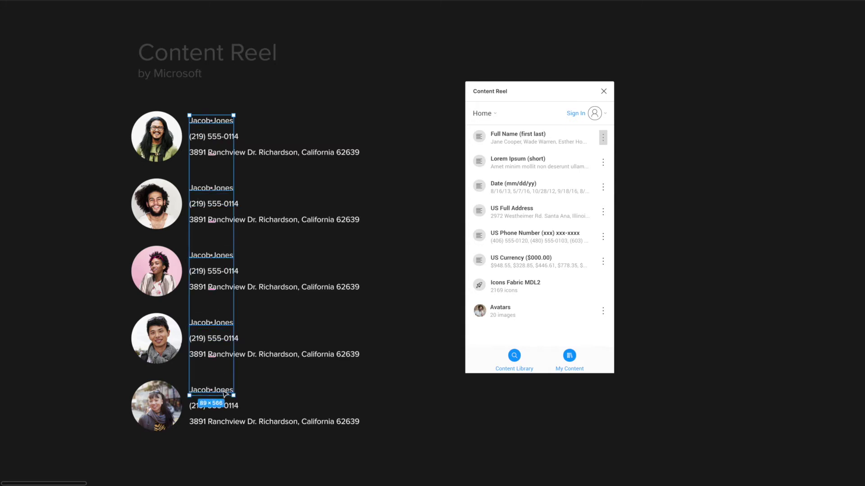
click(484, 142)
click(477, 139)
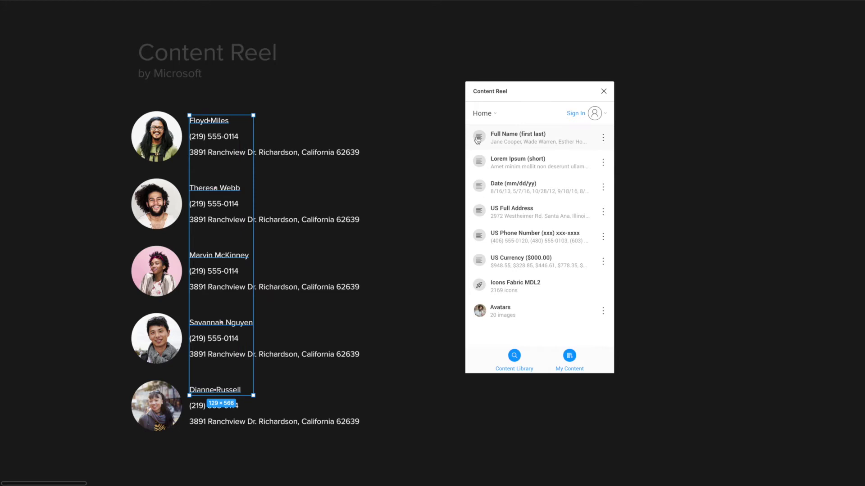
click(411, 168)
- Select the five contact detail lines and fill them with random US full addresses
click(214, 136)
shift+click(216, 205)
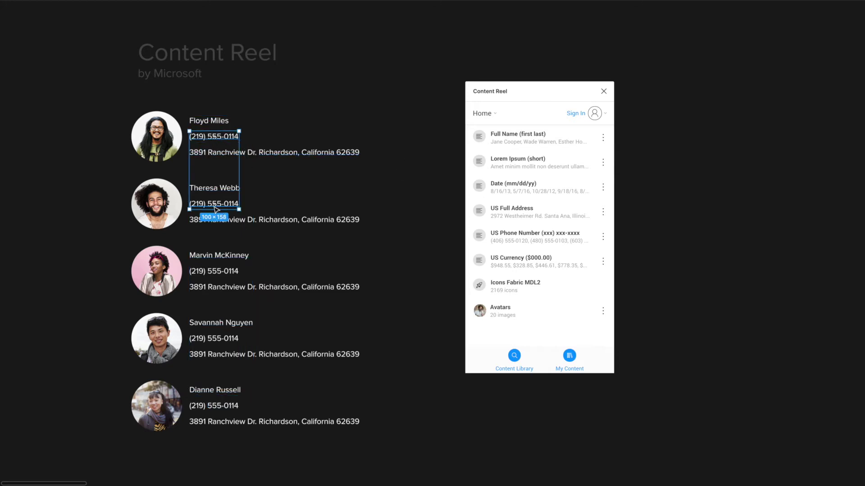
shift+click(218, 272)
shift+click(217, 339)
shift+click(217, 406)
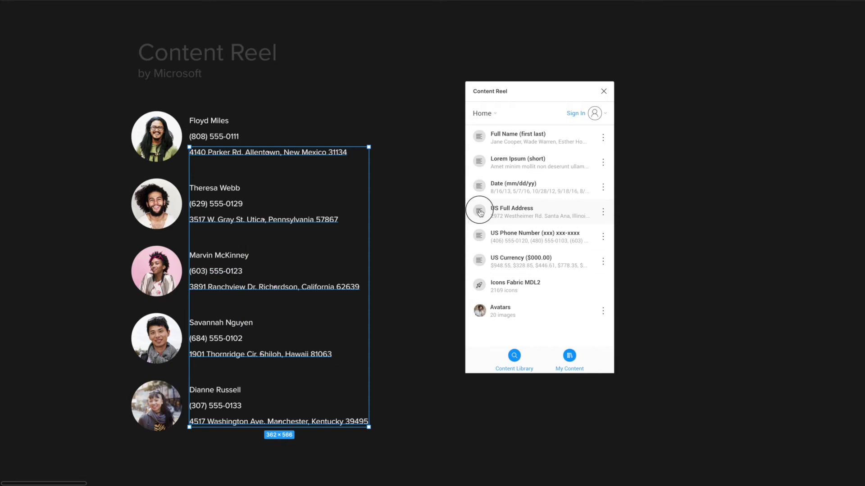
click(479, 212)
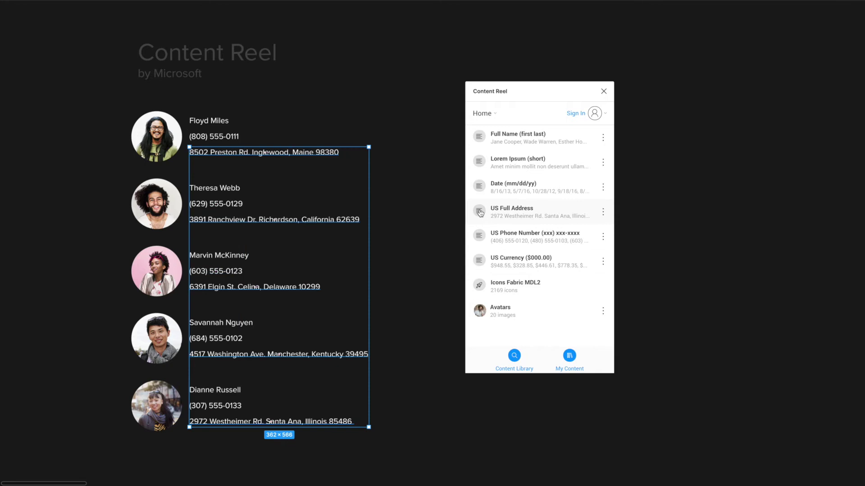
click(479, 211)
click(479, 212)
click(479, 211)
click(420, 263)
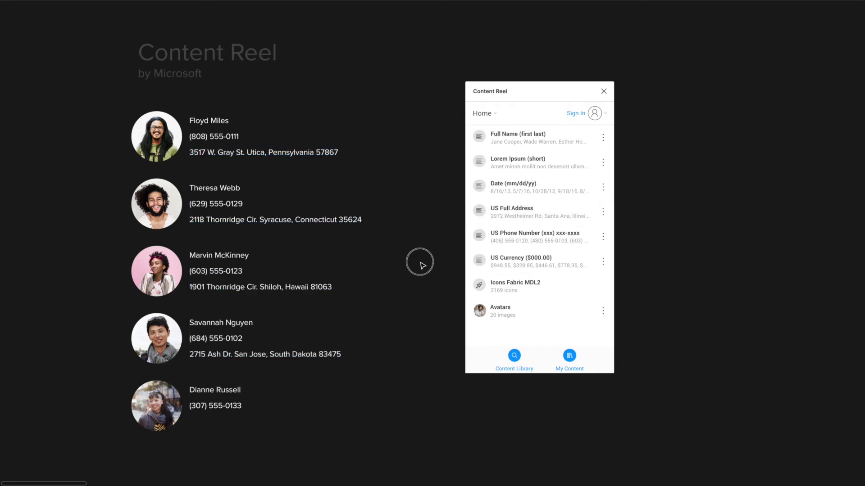
- Scroll the canvas left to the Blush frame with its blank wireframe card
scroll(386, 315, left, 1)
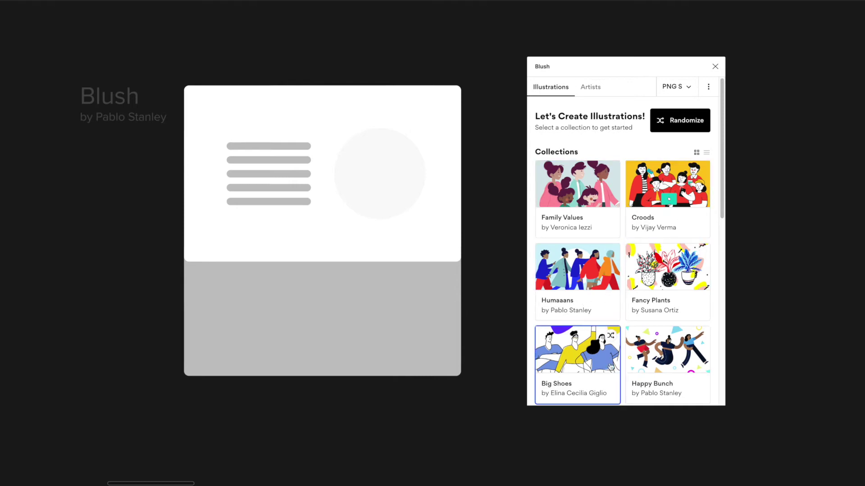
- Replace the placeholder circle with the Humaaans Wireframe figure, sized 226 × 226 on the card
scroll(671, 306, down, 6)
scroll(672, 321, up, 6)
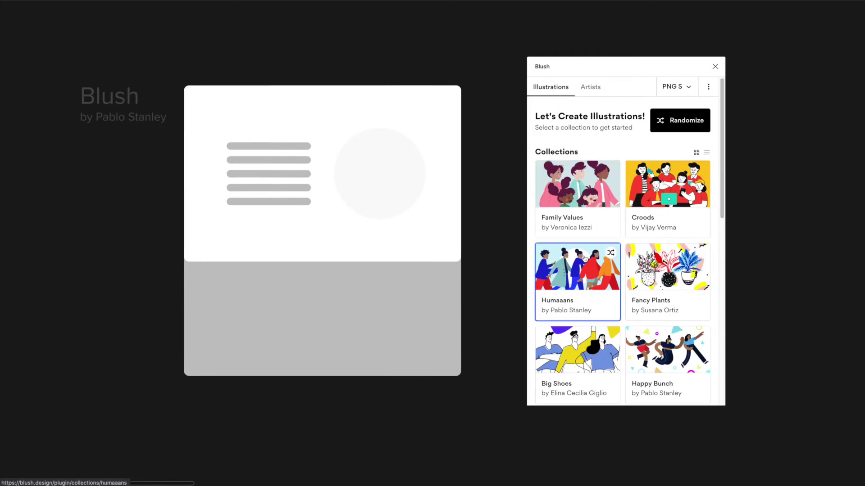
scroll(581, 270, down, 1)
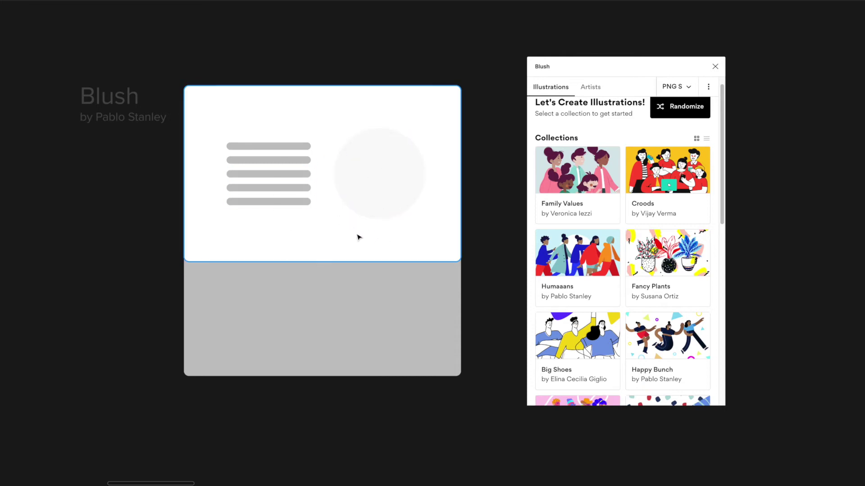
click(363, 194)
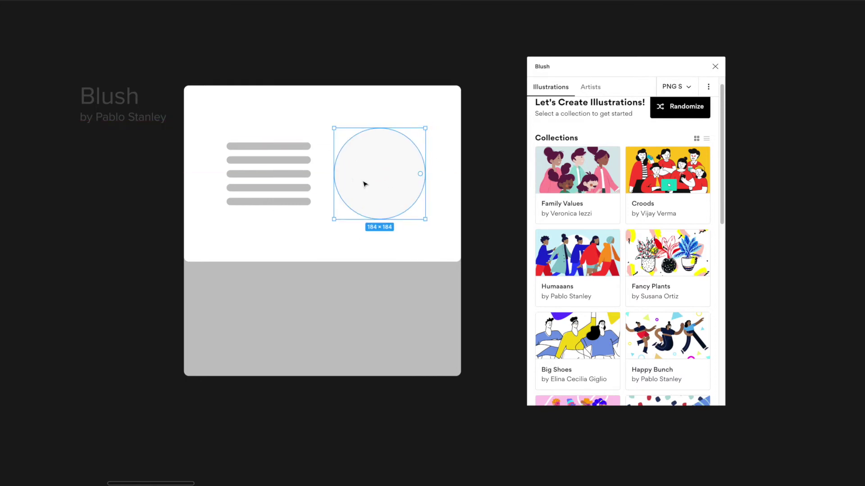
key(Delete)
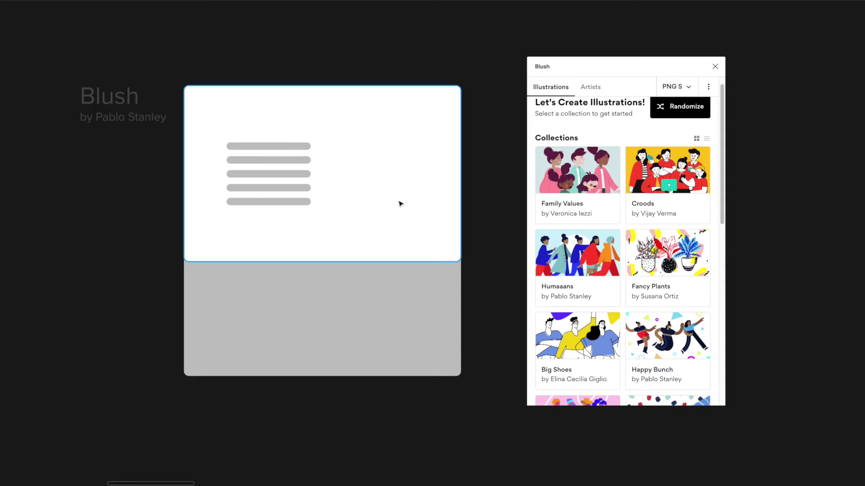
click(568, 259)
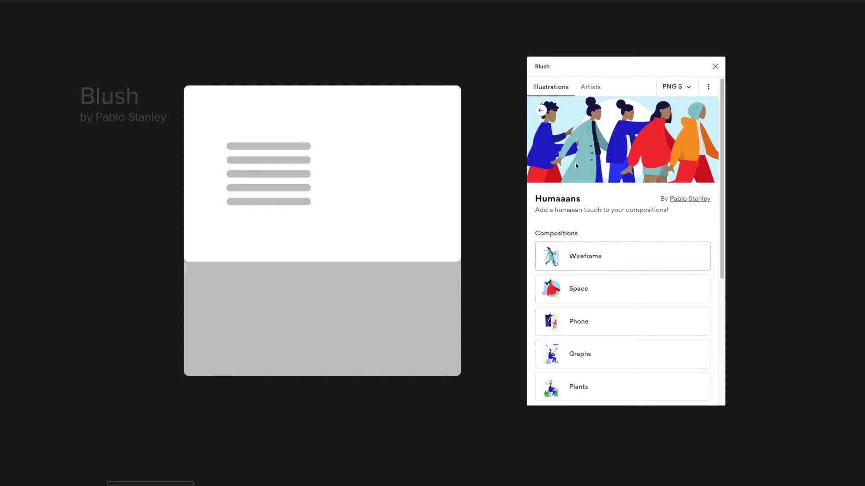
click(588, 256)
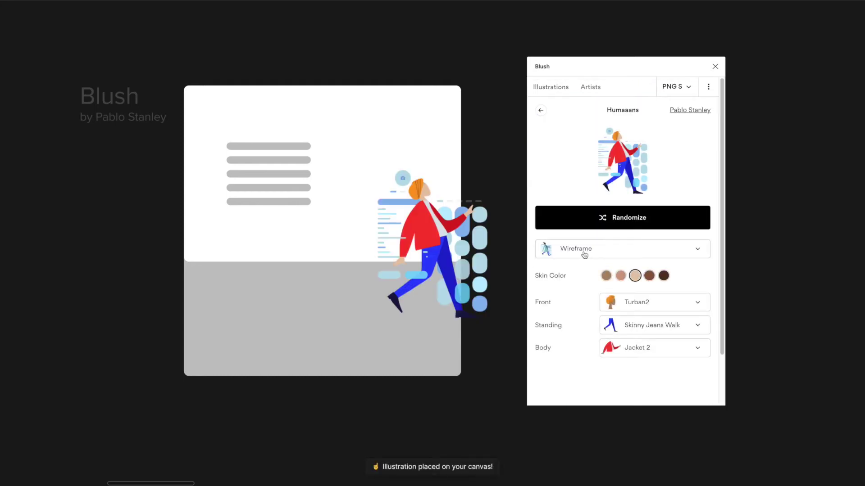
drag(444, 253, 398, 189)
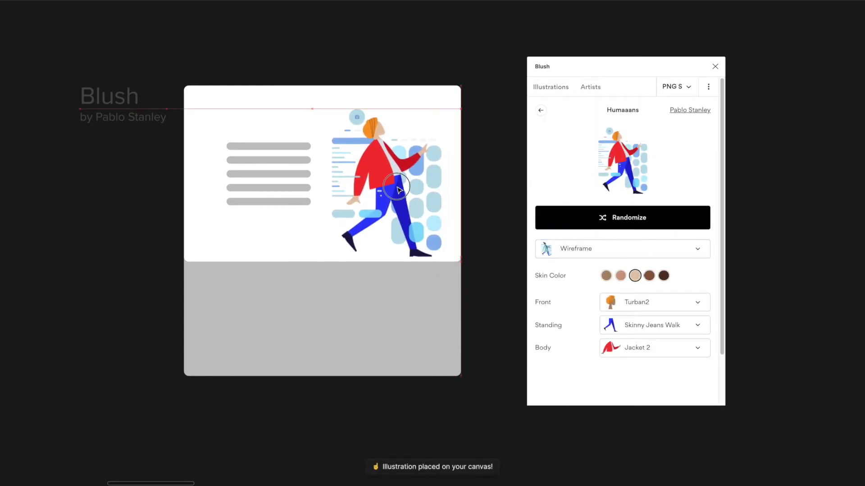
drag(461, 255, 423, 234)
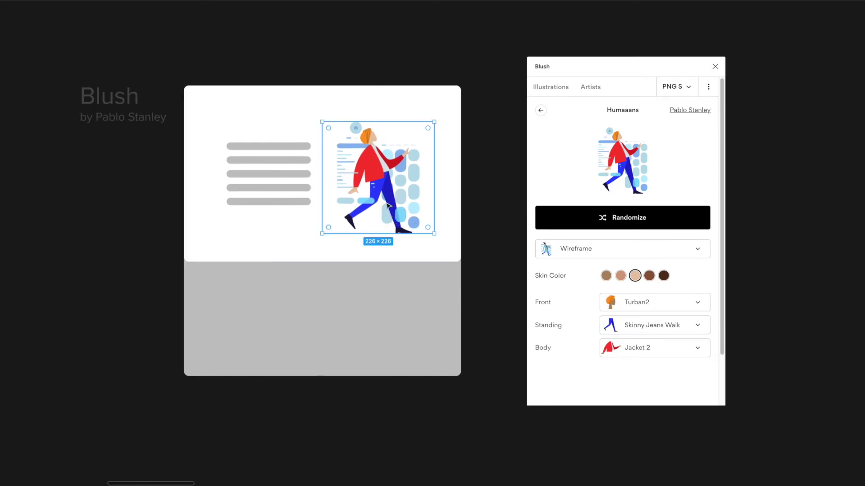
- Set the figure's standing pose to Jogging and its head to Turban 1
click(641, 325)
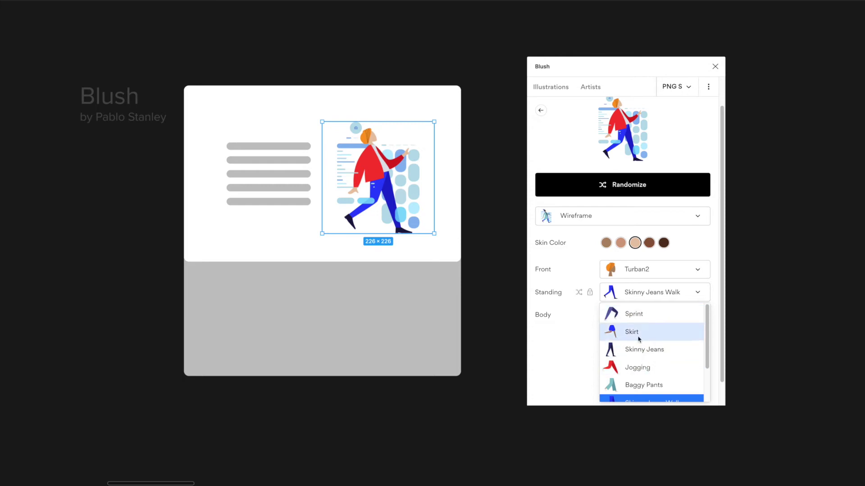
click(637, 369)
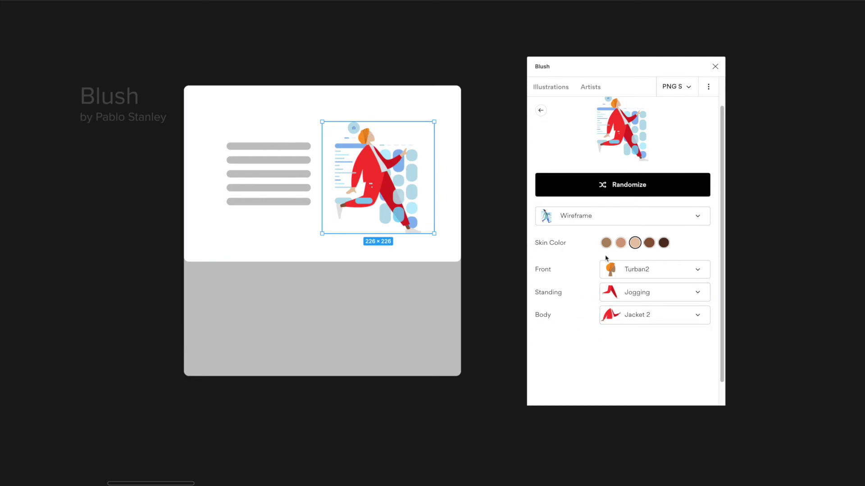
click(630, 268)
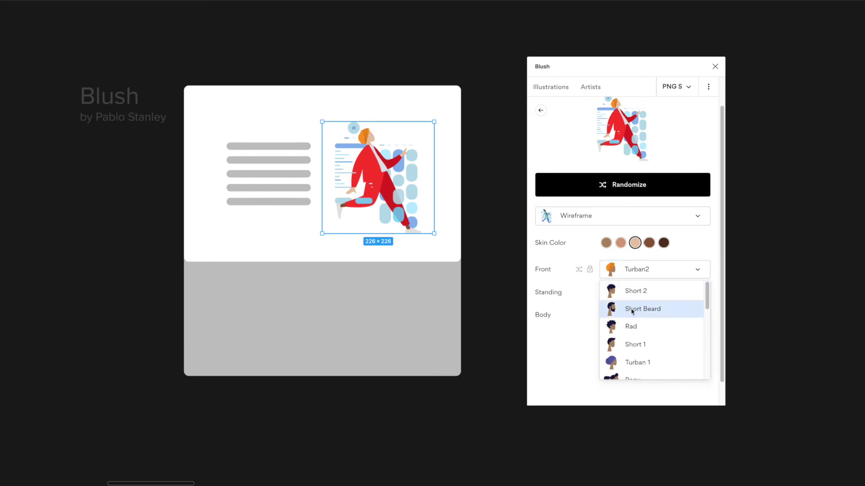
scroll(632, 311, down, 1)
click(632, 359)
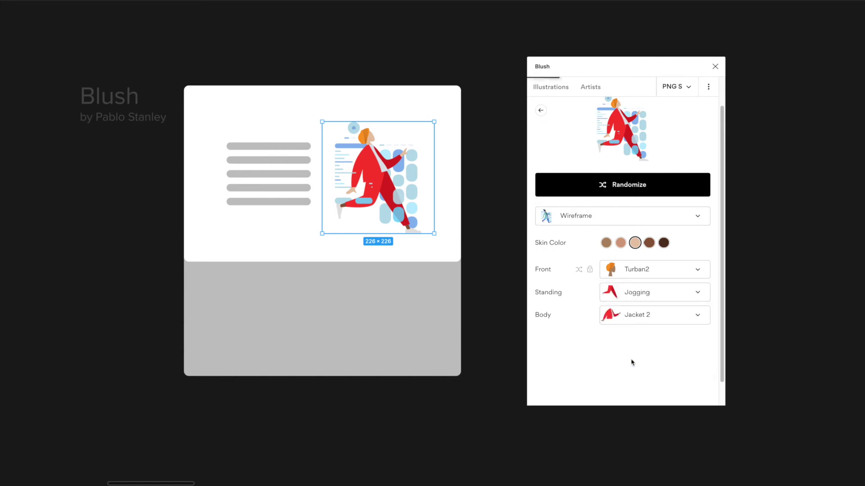
click(389, 230)
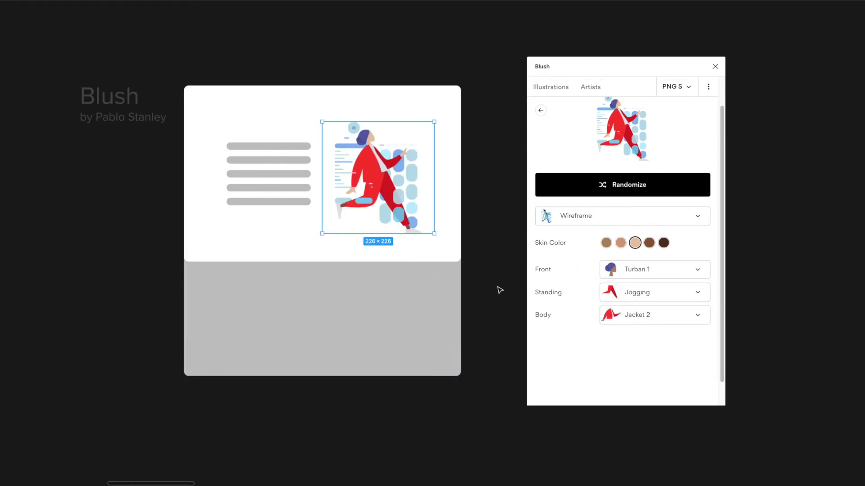
click(540, 109)
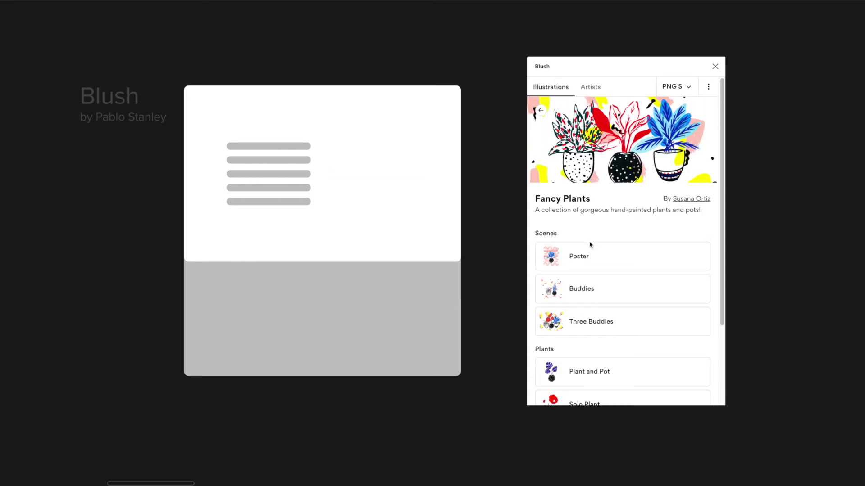
- Place the Fancy Plants Buddies scene in the card, sized 193 × 193
click(579, 289)
drag(454, 273, 408, 223)
drag(457, 266, 408, 217)
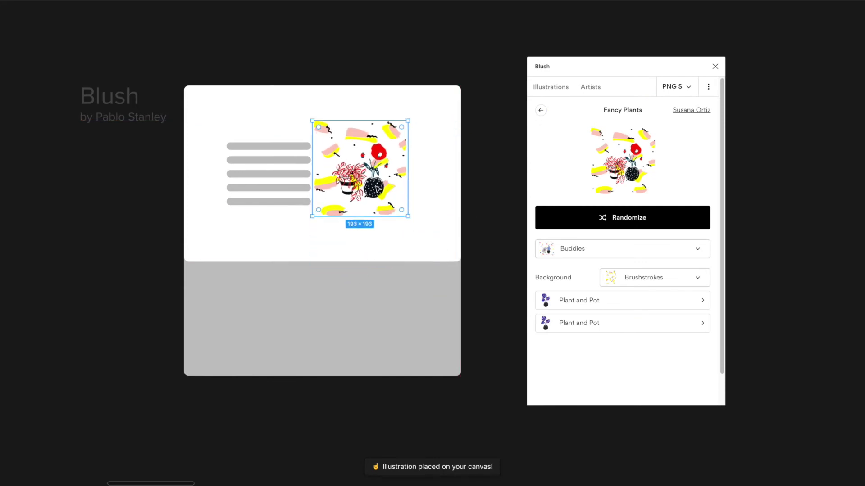
drag(377, 189, 402, 205)
- Set the potted plant to plant style 7 and pot style 11
click(621, 302)
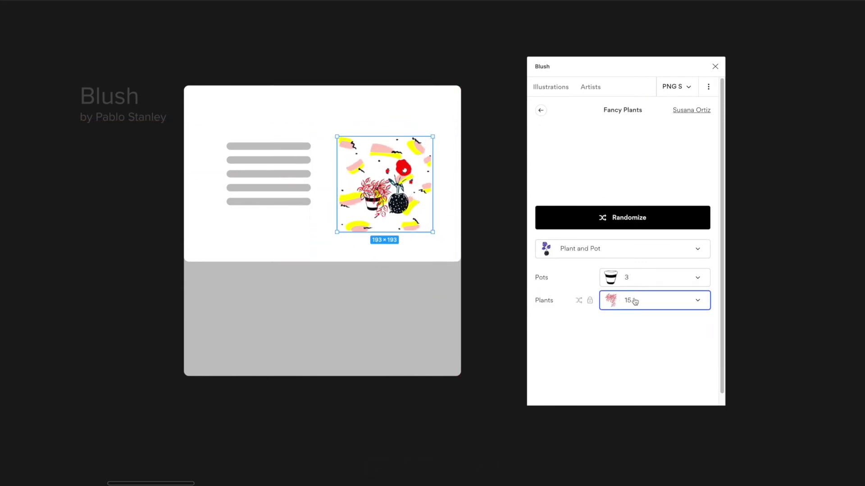
click(634, 282)
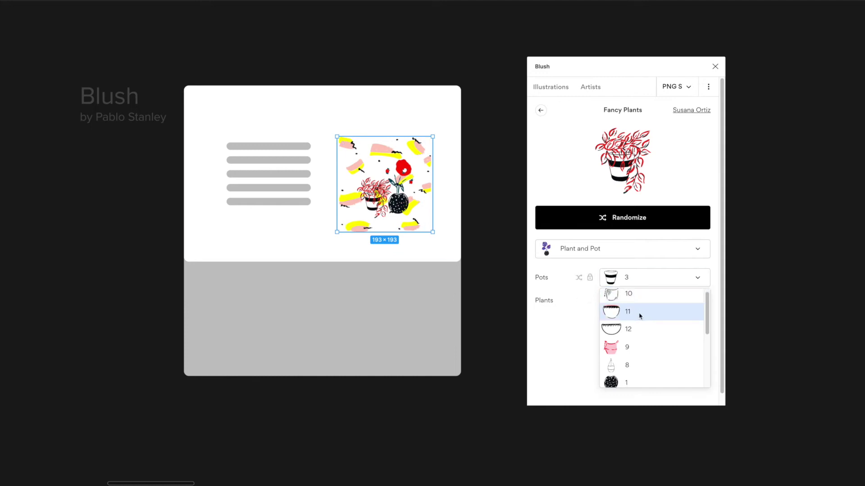
click(641, 352)
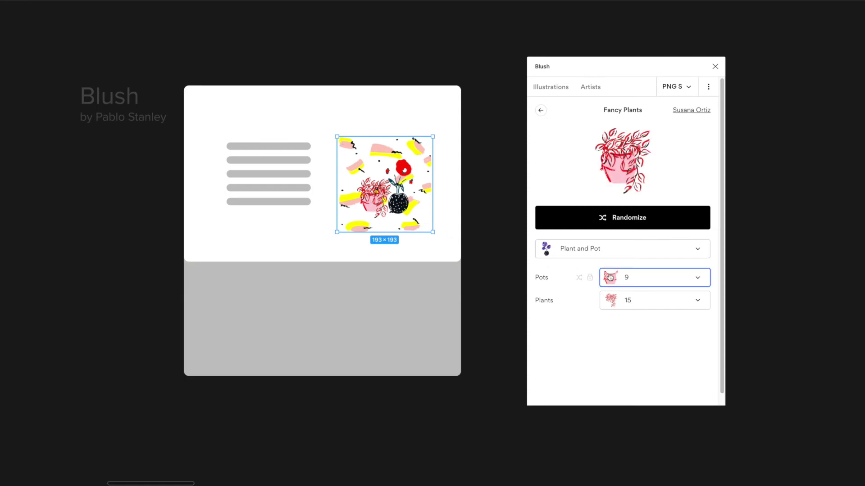
click(628, 300)
scroll(635, 333, down, 5)
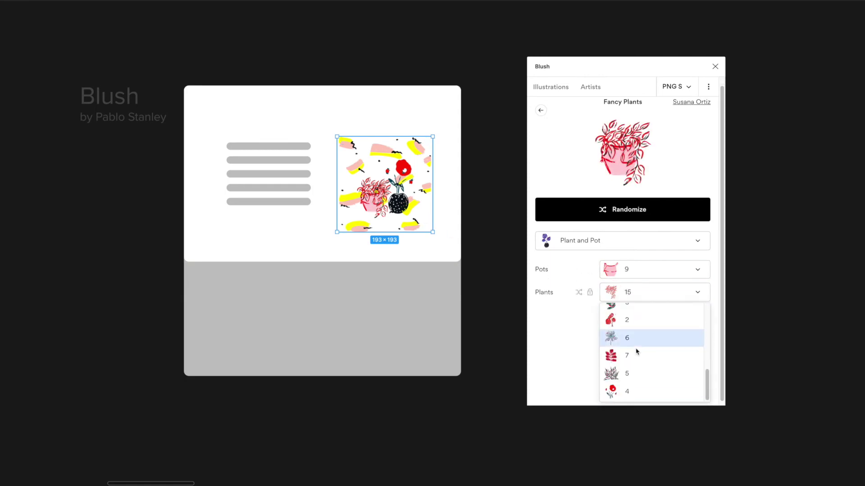
click(637, 356)
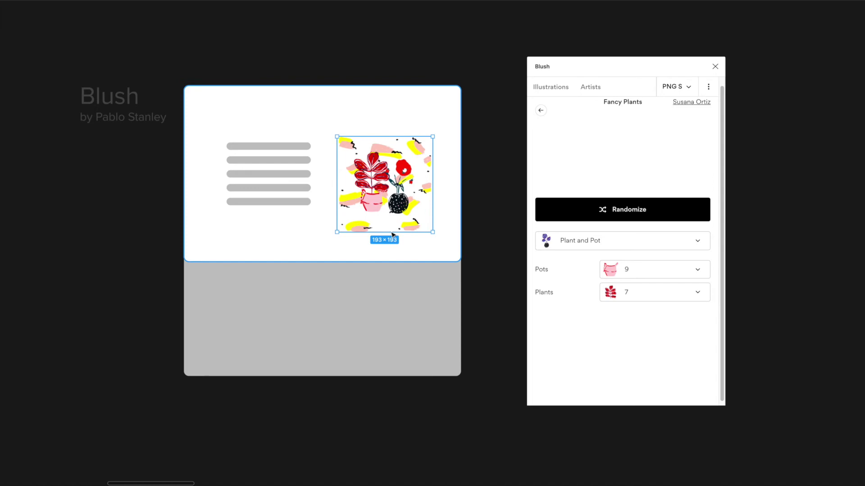
click(631, 271)
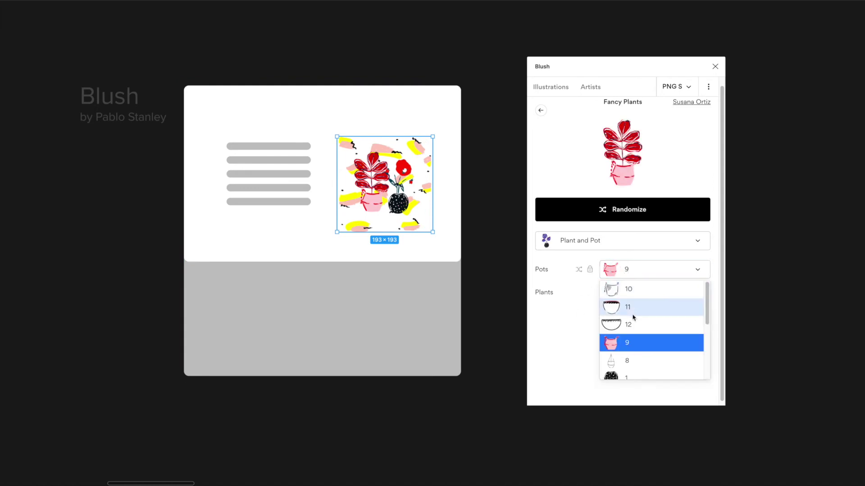
scroll(633, 317, down, 5)
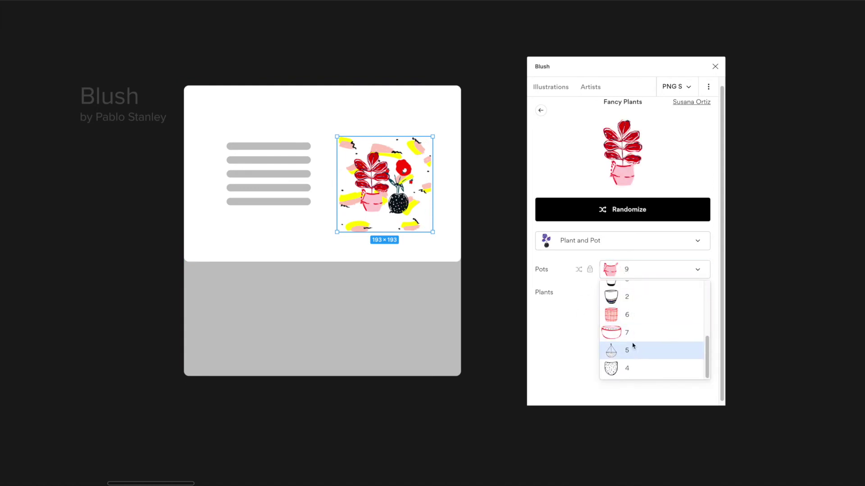
scroll(633, 347, up, 3)
click(636, 311)
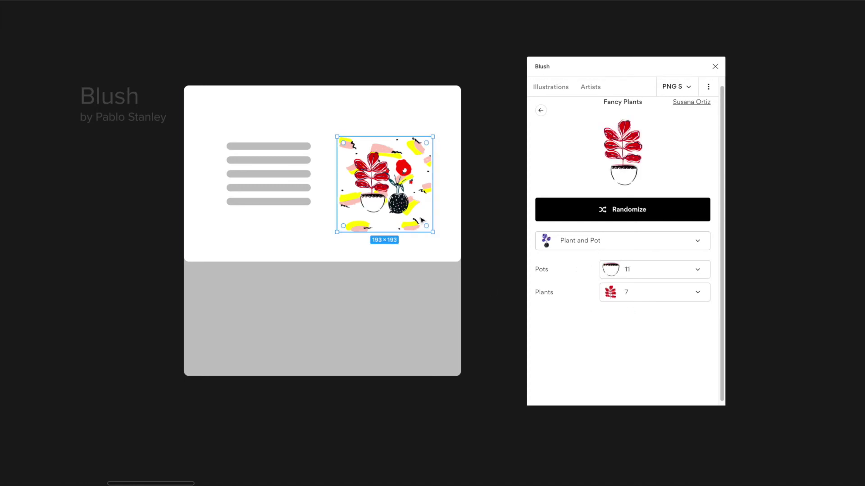
click(681, 88)
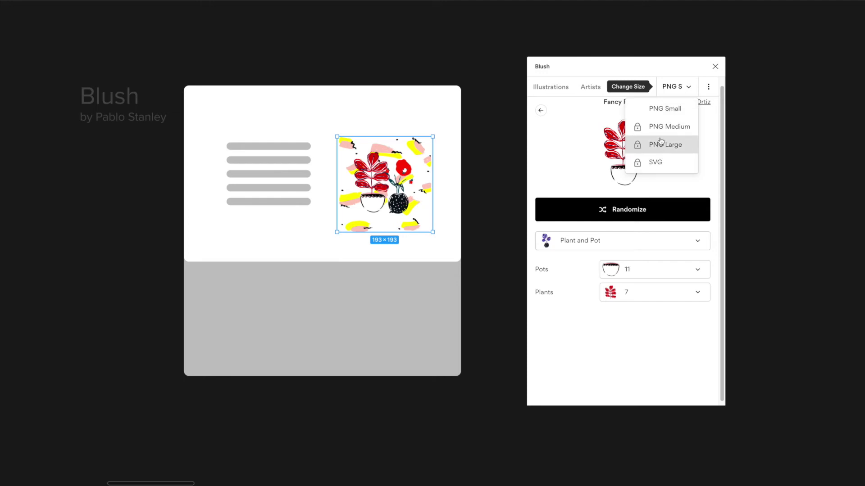
- Return to the Blush collections list, scroll through it, then browse the Artists tab
click(540, 111)
scroll(613, 223, down, 5)
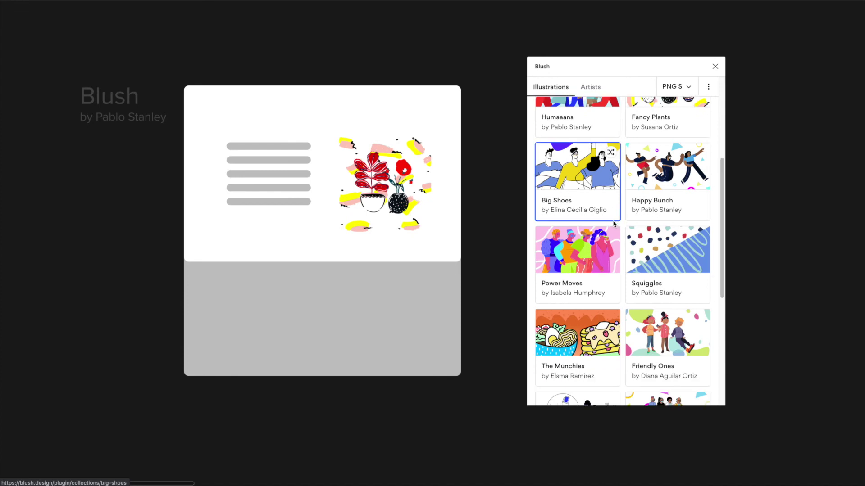
scroll(611, 225, down, 5)
scroll(611, 225, up, 10)
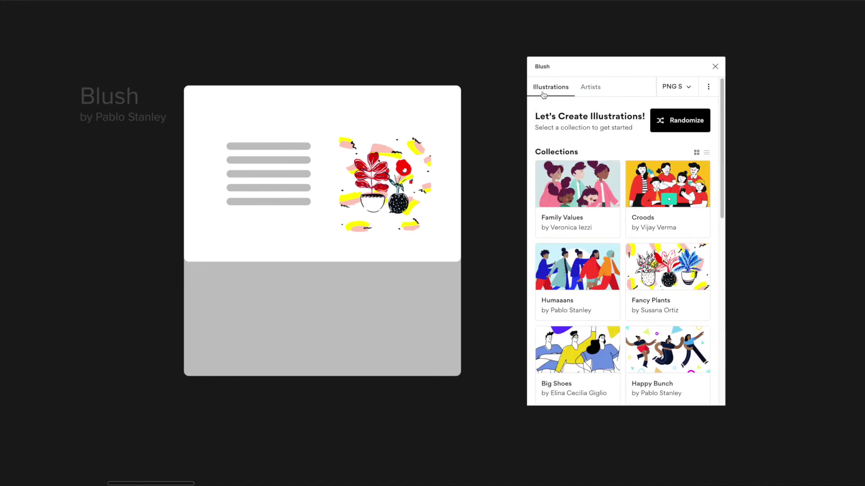
click(590, 87)
scroll(617, 181, down, 3)
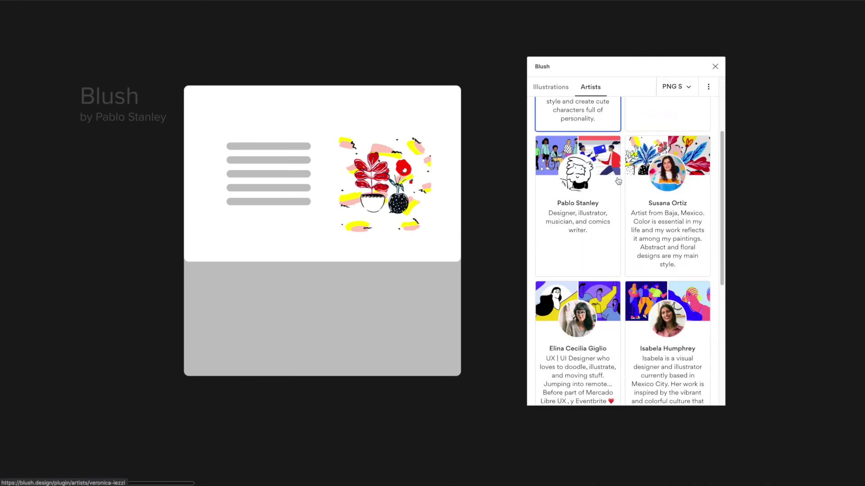
scroll(617, 180, down, 5)
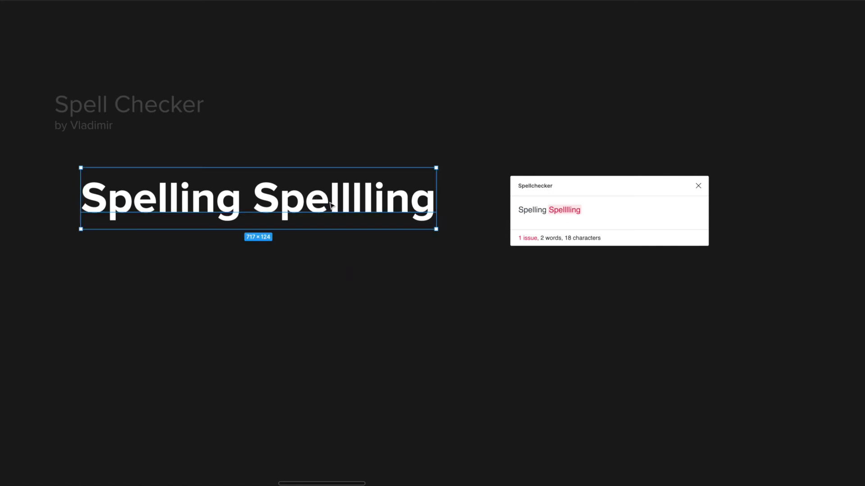
- Run Spellchecker on the headline and correct 'Spelllling' to 'Spelling'
right_click(381, 272)
mouse_move(405, 308)
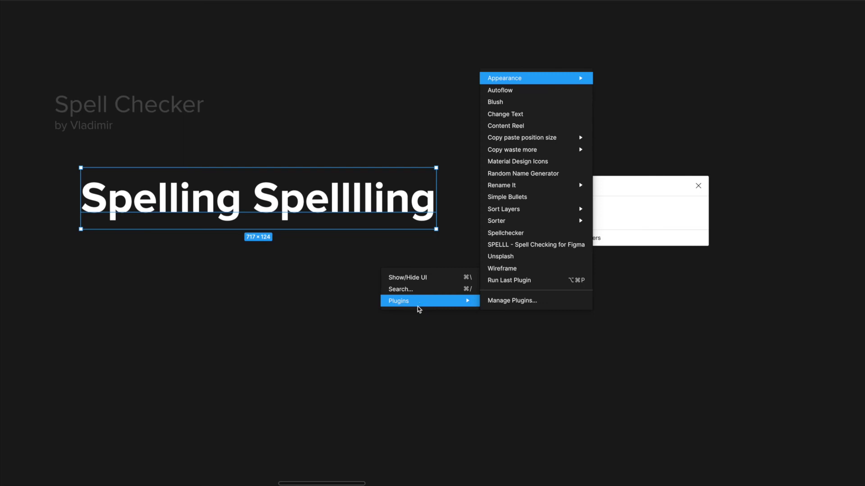
click(518, 233)
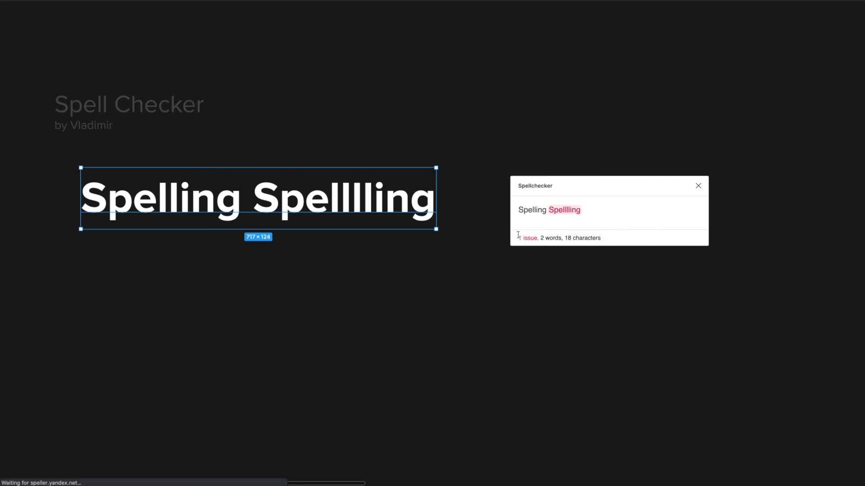
drag(554, 182, 401, 259)
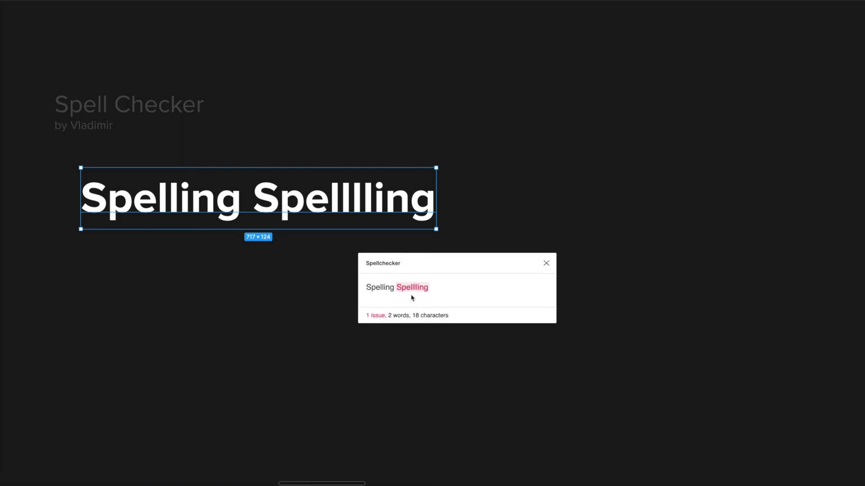
click(414, 294)
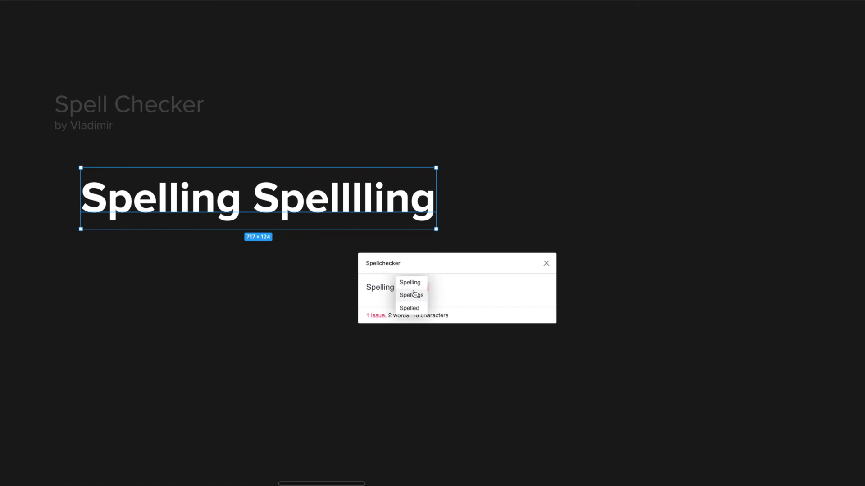
click(419, 286)
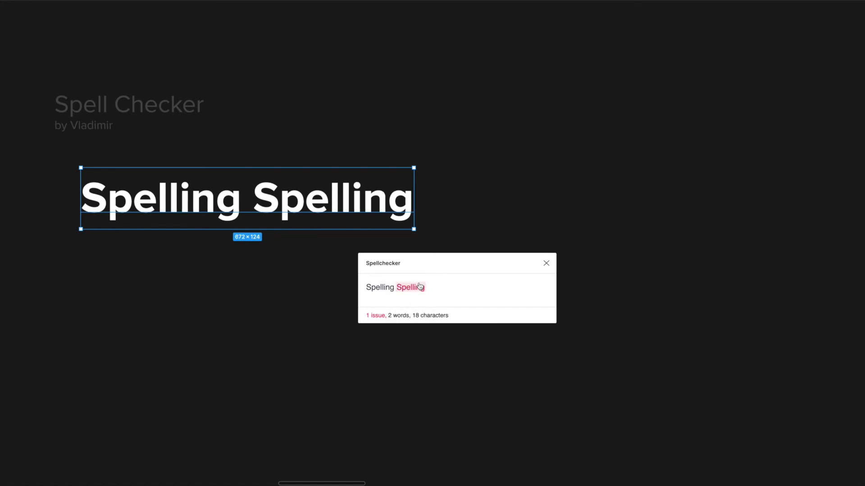
click(328, 266)
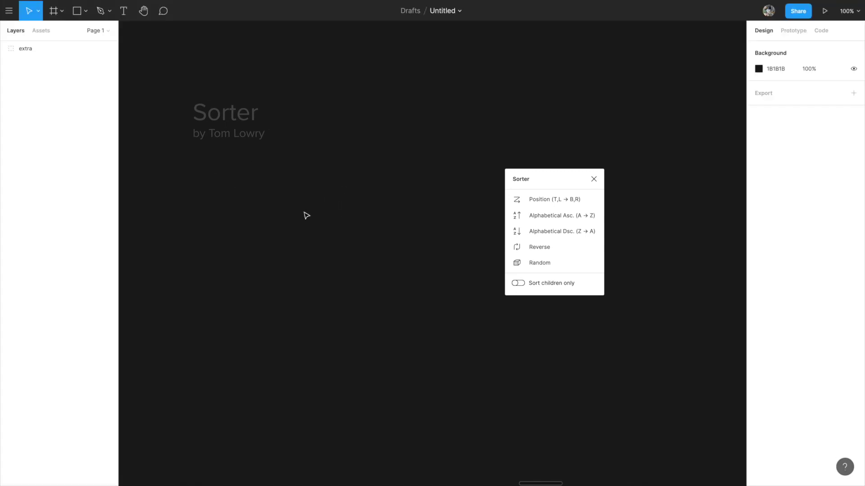
- Draw an 85×108 rectangle and duplicate it diagonally down-right
key(r)
drag(273, 172, 316, 226)
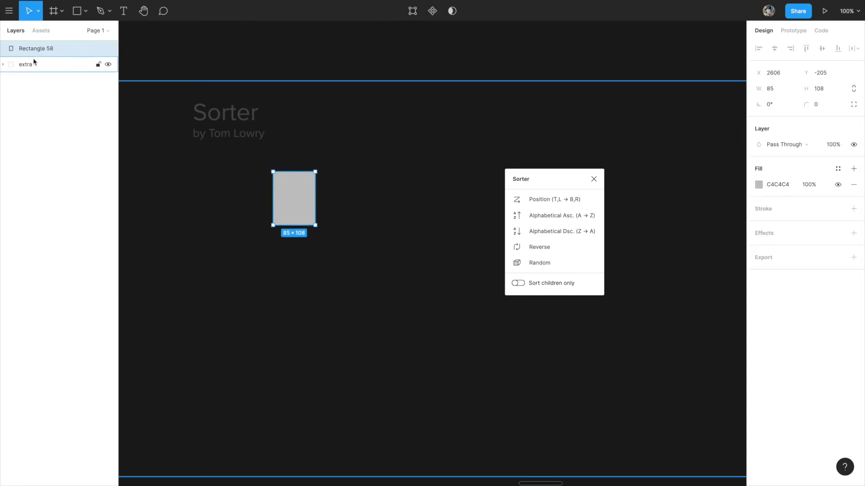
click(278, 289)
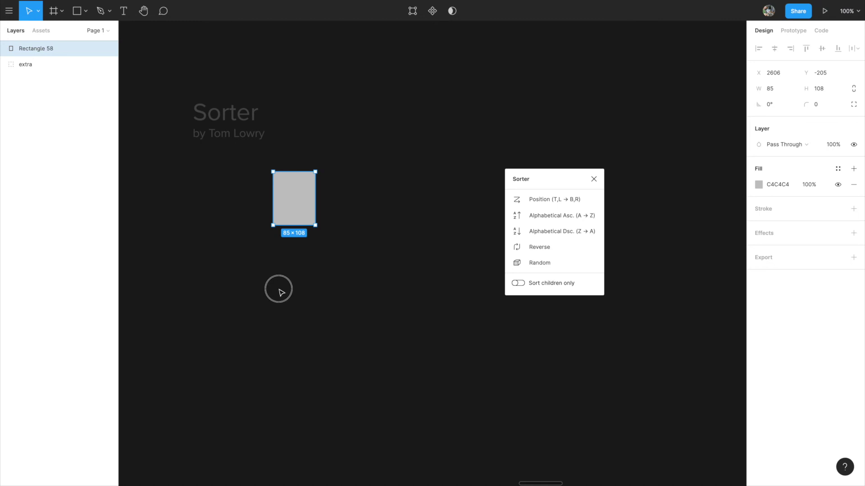
drag(290, 191, 454, 309)
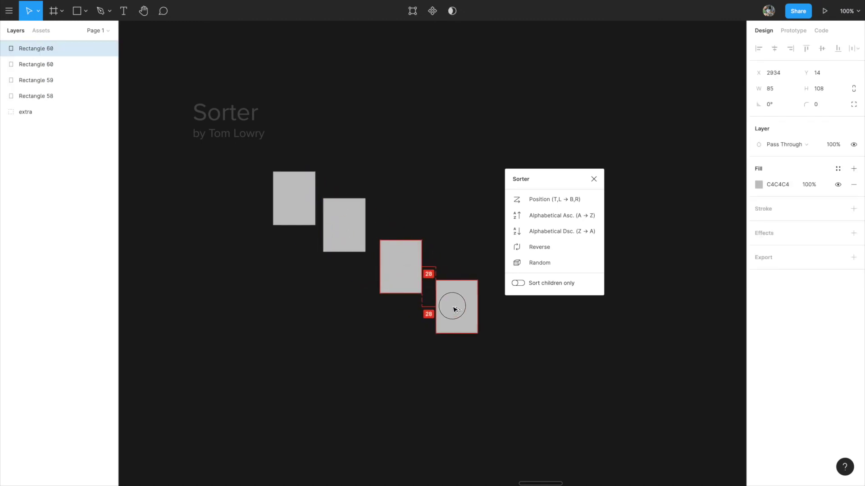
- Reorder the layers to Rectangle 58, 59, 60, 61 from the top, matching the diagonal
click(290, 215)
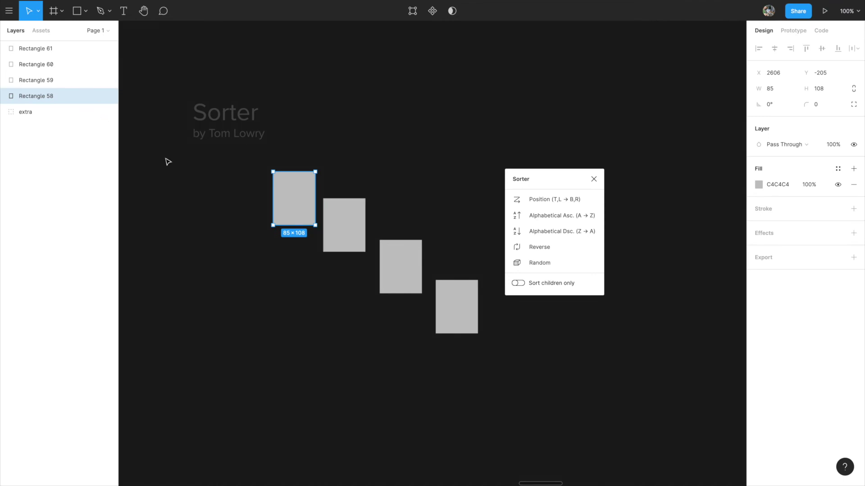
click(351, 235)
click(412, 272)
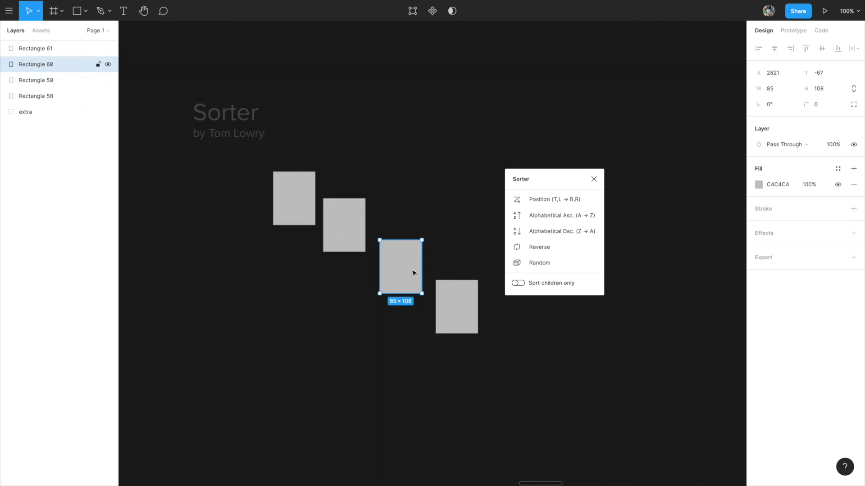
click(453, 302)
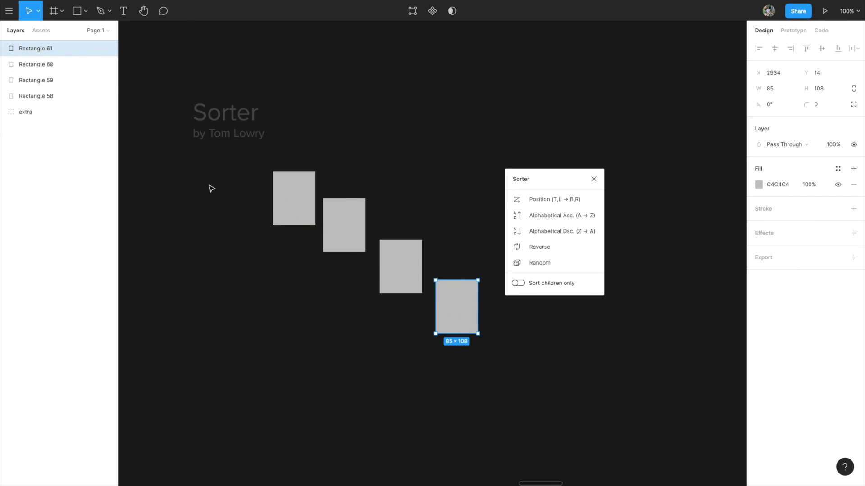
drag(45, 97, 45, 36)
drag(51, 101, 54, 78)
click(50, 50)
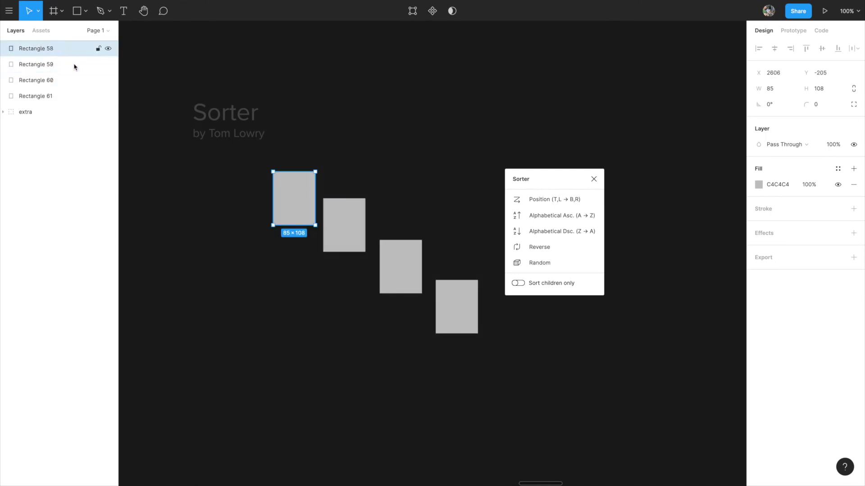
click(341, 219)
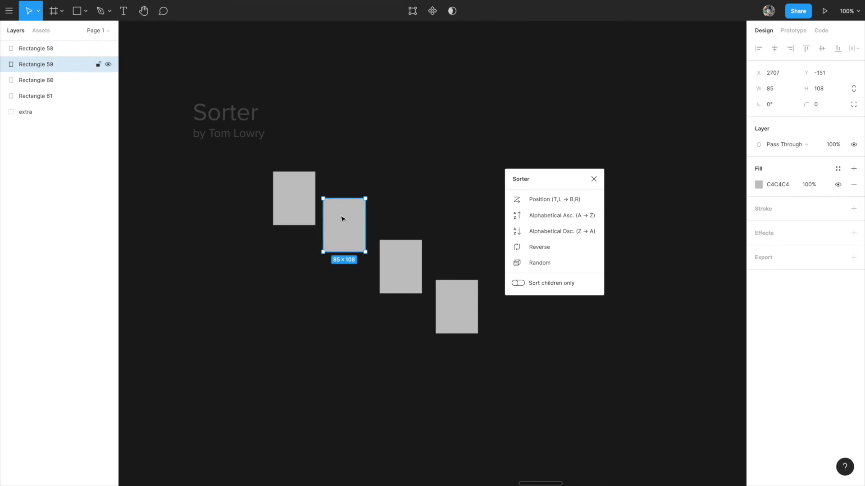
click(408, 270)
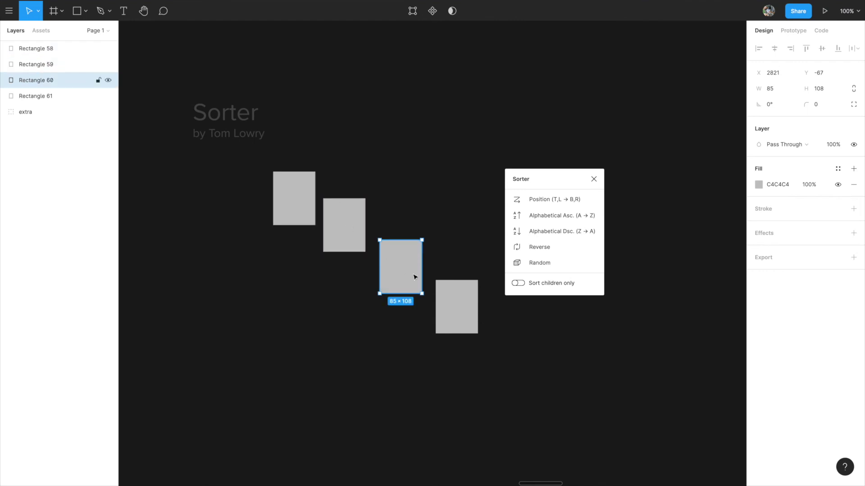
click(447, 304)
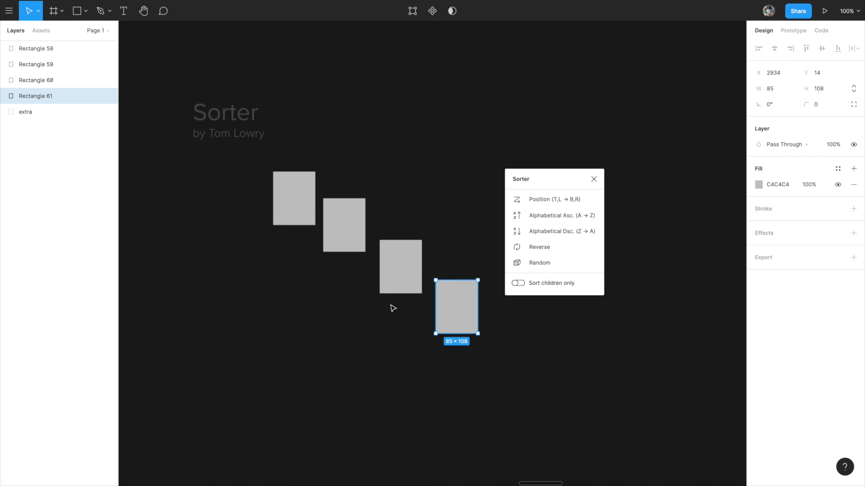
- Replace the rectangles with a 100×100 square plus diagonal duplicates, and select all four
drag(247, 170, 456, 339)
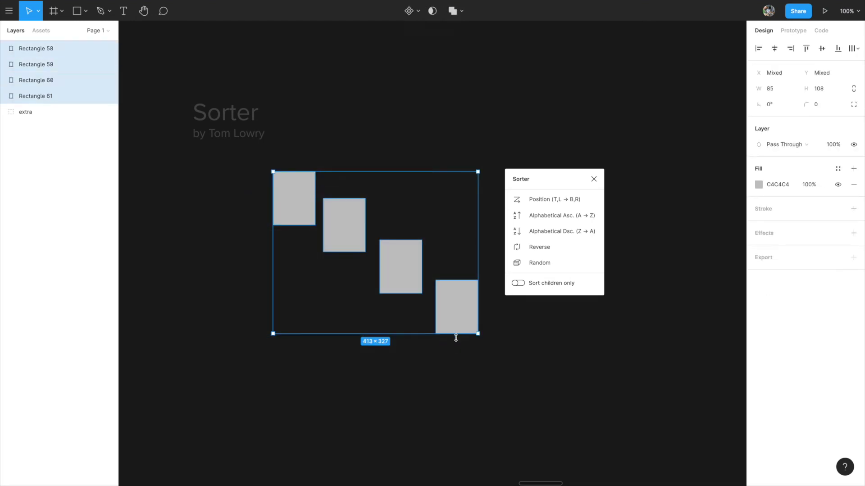
key(Delete)
key(ctrl+v)
double_click(44, 49)
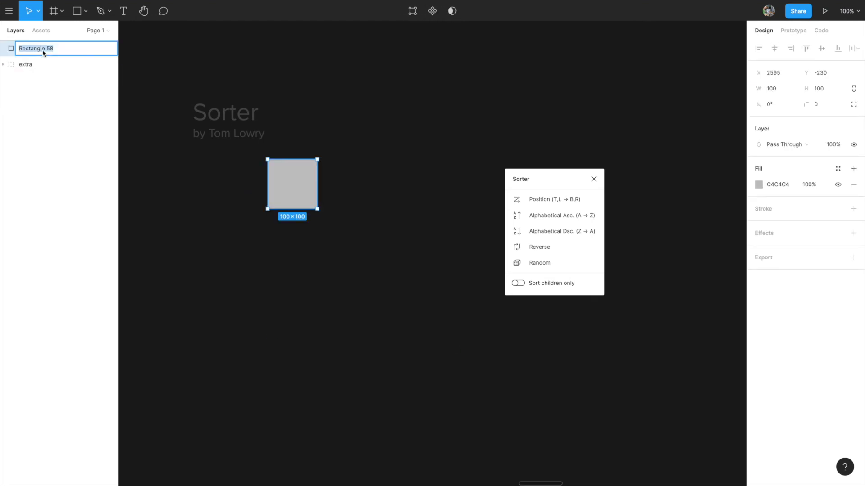
click(243, 250)
drag(283, 183, 467, 397)
click(288, 203)
drag(233, 180, 469, 424)
click(249, 196)
drag(249, 196, 482, 432)
- Flip the squares' layer order with Sorter's Reverse until it reads Rectangle 58 to 61
click(540, 246)
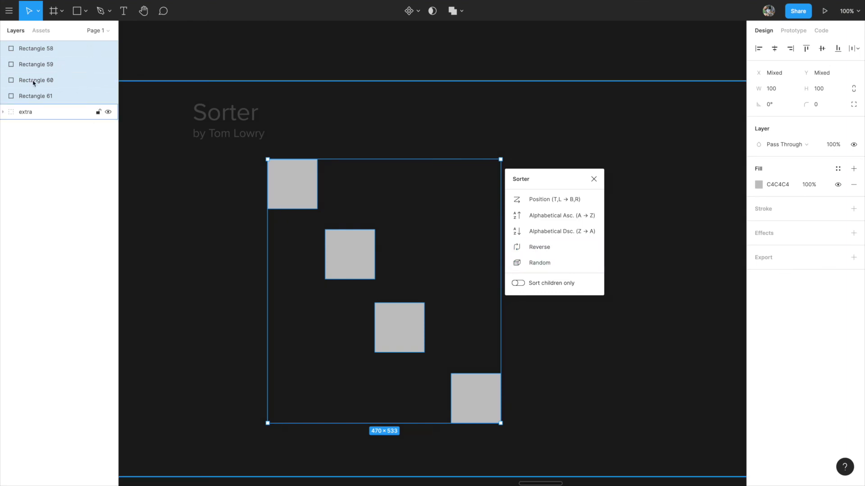
drag(558, 180, 182, 58)
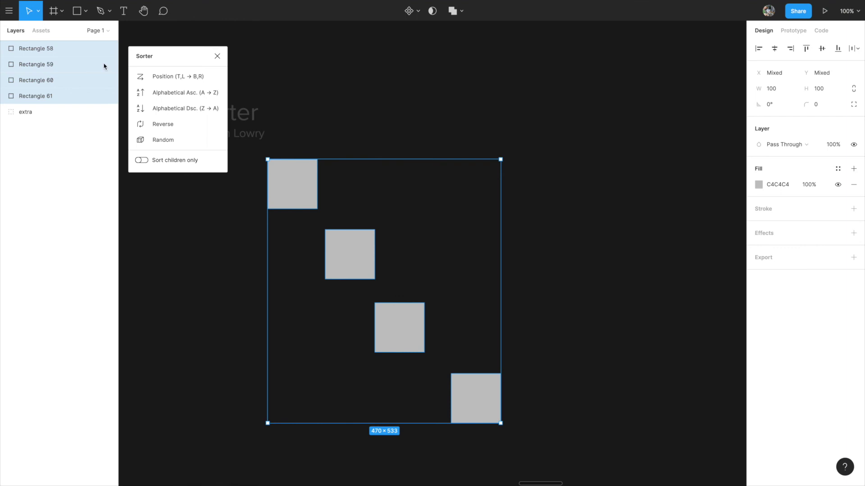
click(163, 125)
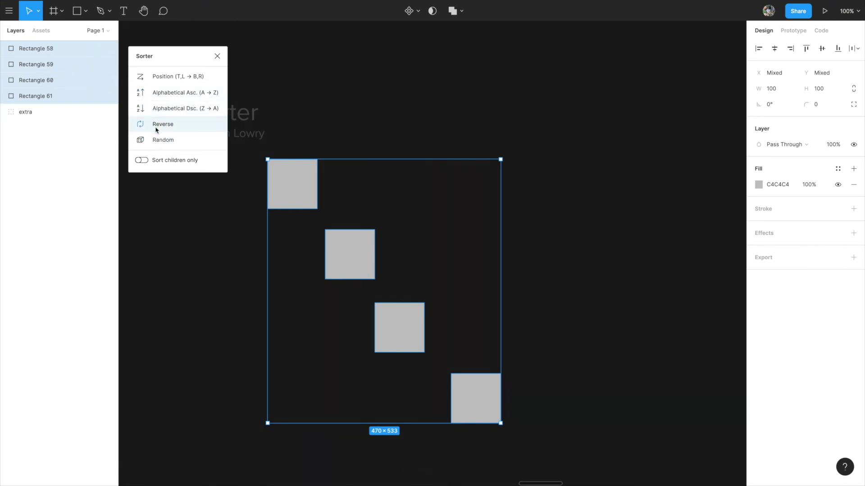
click(156, 130)
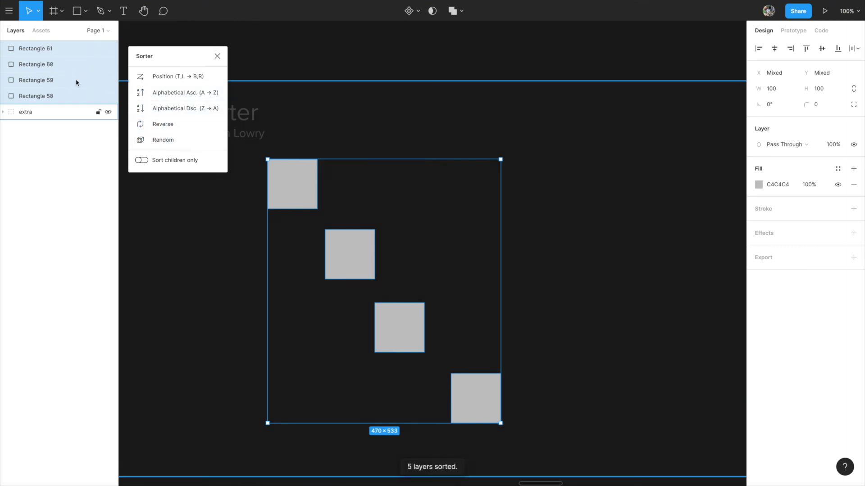
click(157, 130)
drag(167, 57, 606, 180)
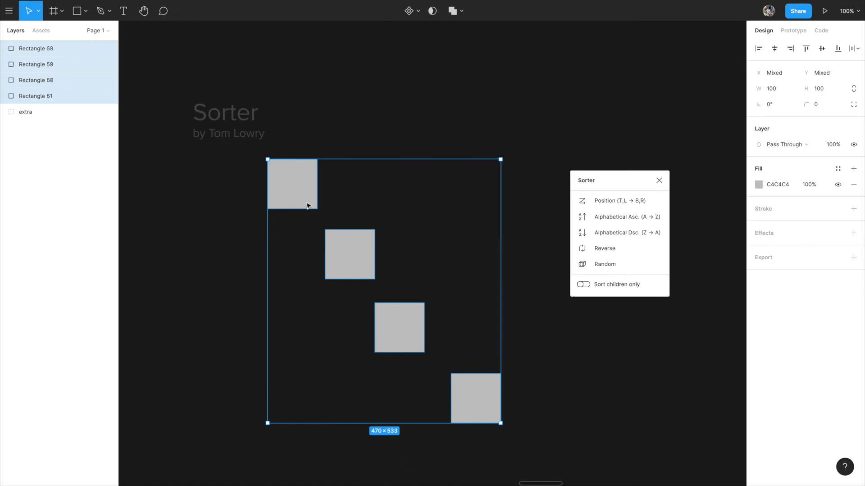
- Select Rectangle 58 and Rectangle 59 to check their positions, then deselect
click(240, 192)
drag(242, 170, 311, 224)
drag(276, 255, 423, 359)
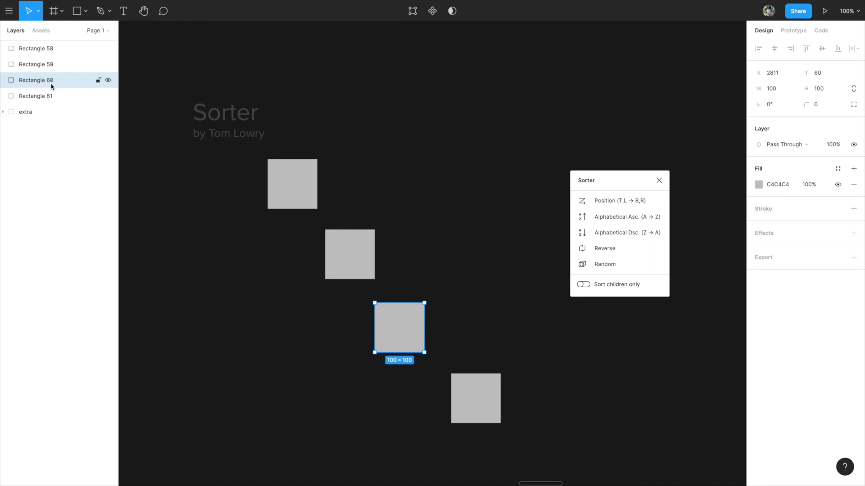
click(185, 213)
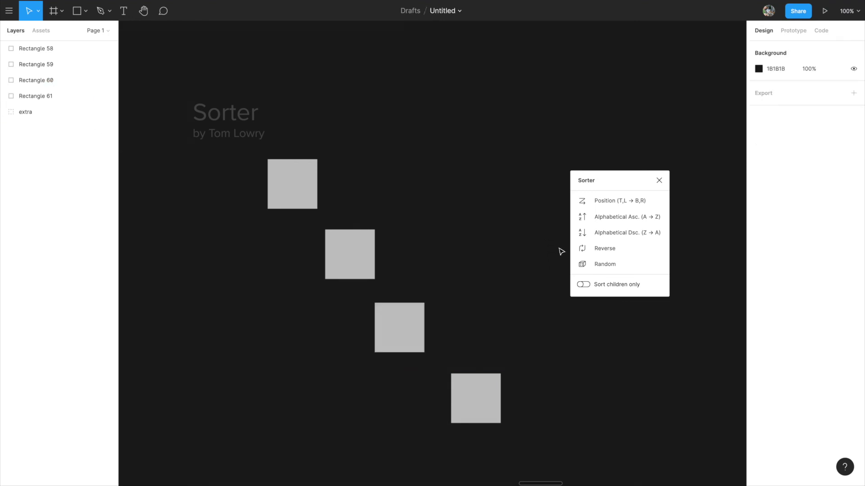